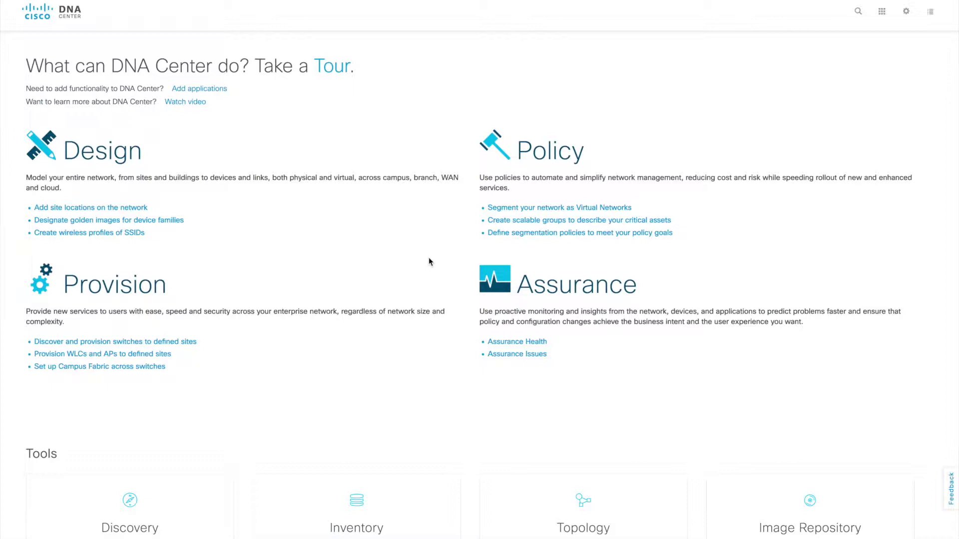
- Open the global network settings in the Design area and review the DHCP, DNS, SYSLOG, SNMP, NTP and time zone settings
{"action": "left_click", "coordinate": [124, 157]}
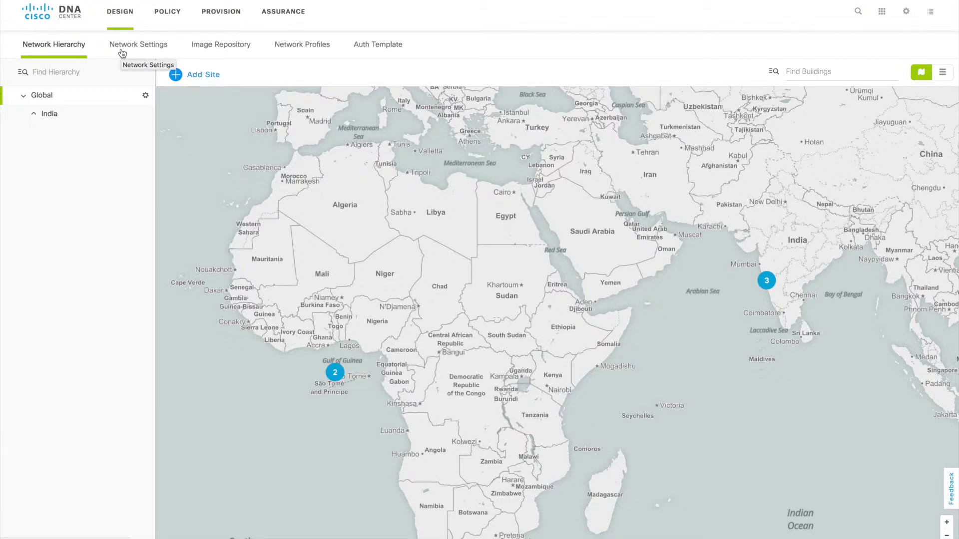
{"action": "left_click", "coordinate": [121, 49]}
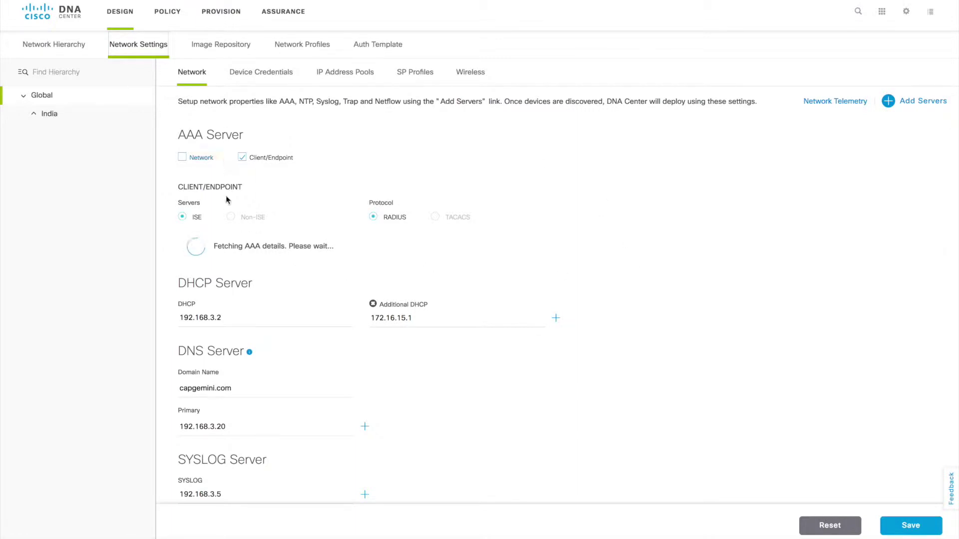
{"action": "scroll", "coordinate": [636, 290], "scroll_direction": "down", "scroll_amount": 3}
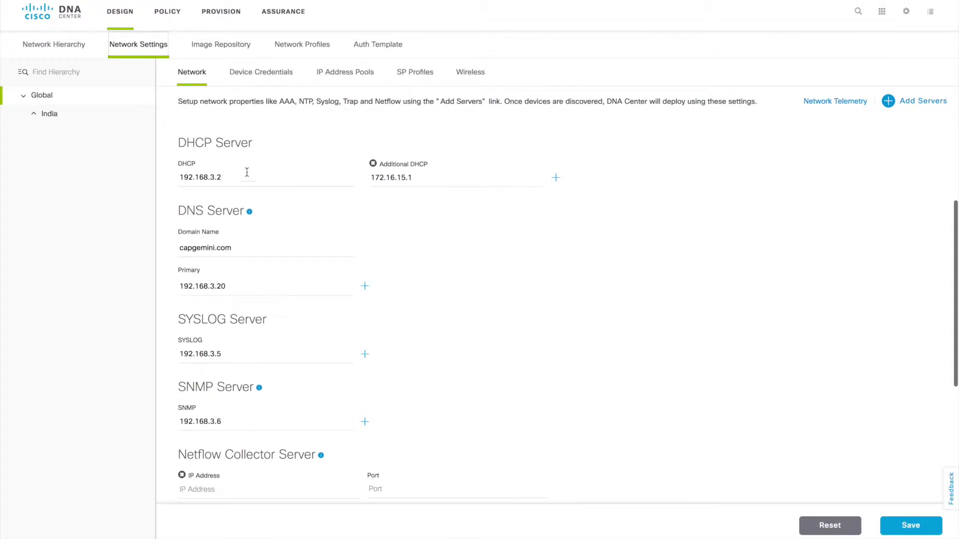
{"action": "scroll", "coordinate": [573, 310], "scroll_direction": "down", "scroll_amount": 5}
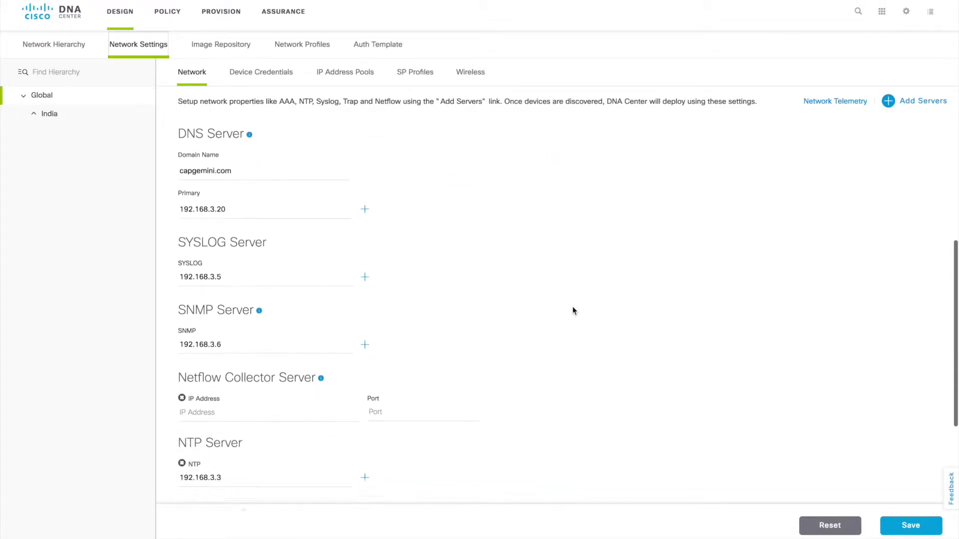
{"action": "scroll", "coordinate": [573, 308], "scroll_direction": "down", "scroll_amount": 1}
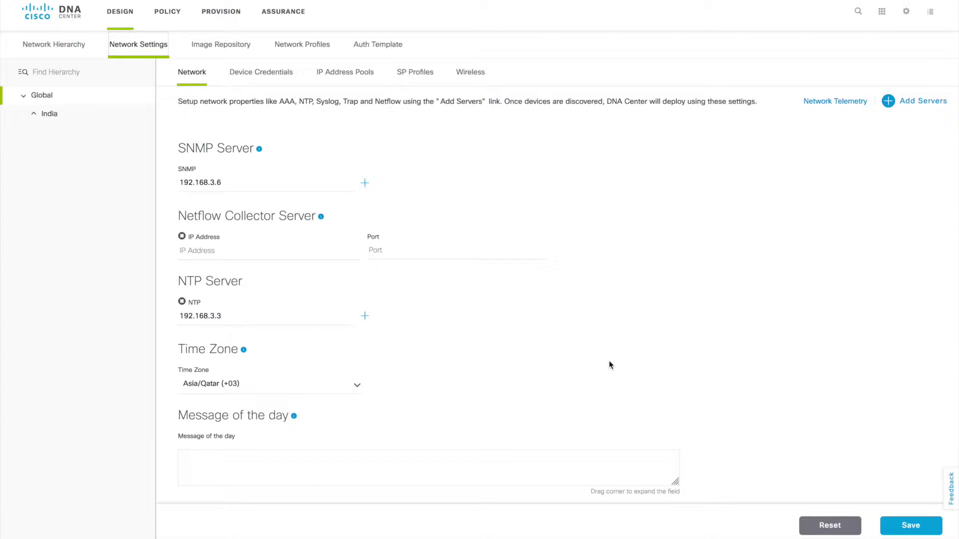
{"action": "scroll", "coordinate": [609, 362], "scroll_direction": "up", "scroll_amount": 2}
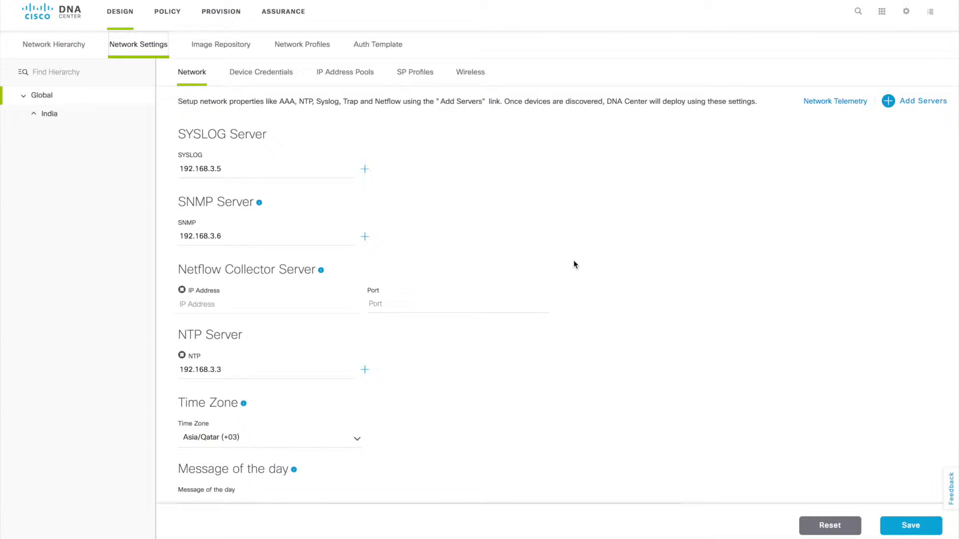
- Show the global device credentials and inspect the form for adding CLI credentials without saving anything
{"action": "left_click", "coordinate": [280, 71]}
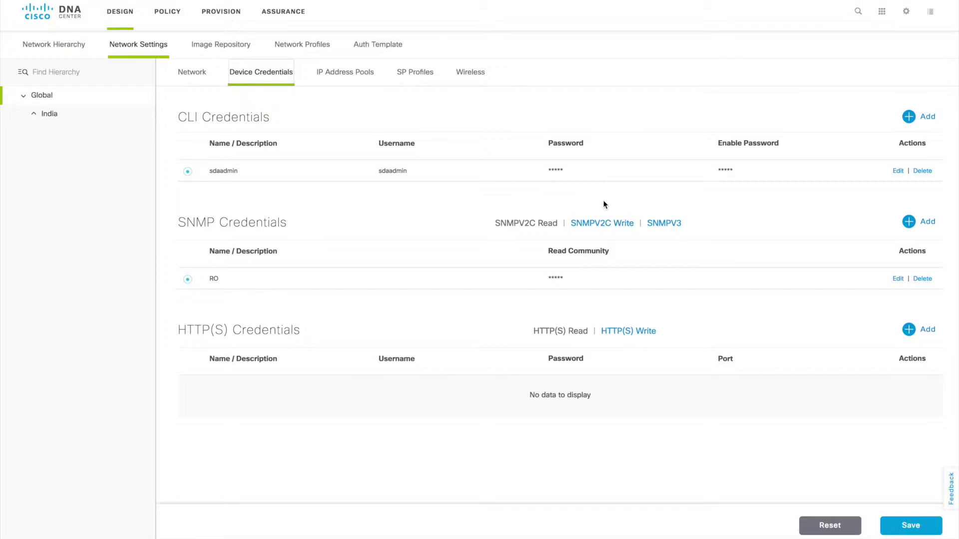
{"action": "left_click", "coordinate": [924, 117]}
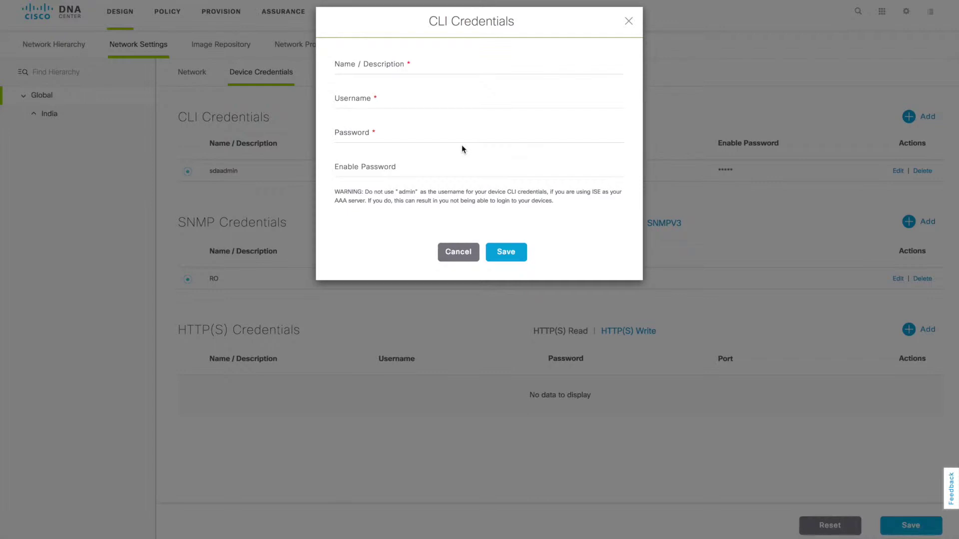
{"action": "left_click", "coordinate": [629, 23]}
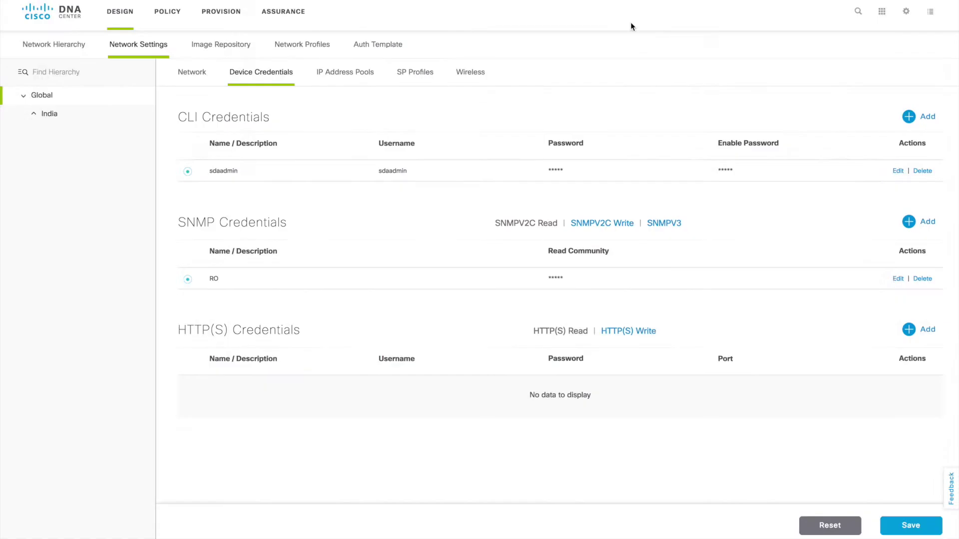
- Inspect the SNMP v2c and SNMP v3 options for new SNMP credentials and the HTTP(S) credentials form, saving neither
{"action": "left_click", "coordinate": [920, 227]}
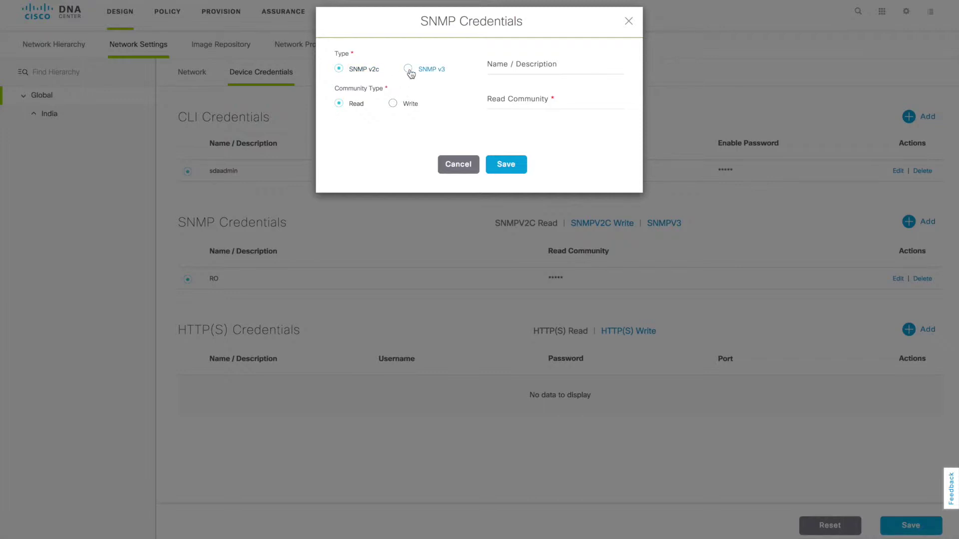
{"action": "left_click", "coordinate": [408, 69]}
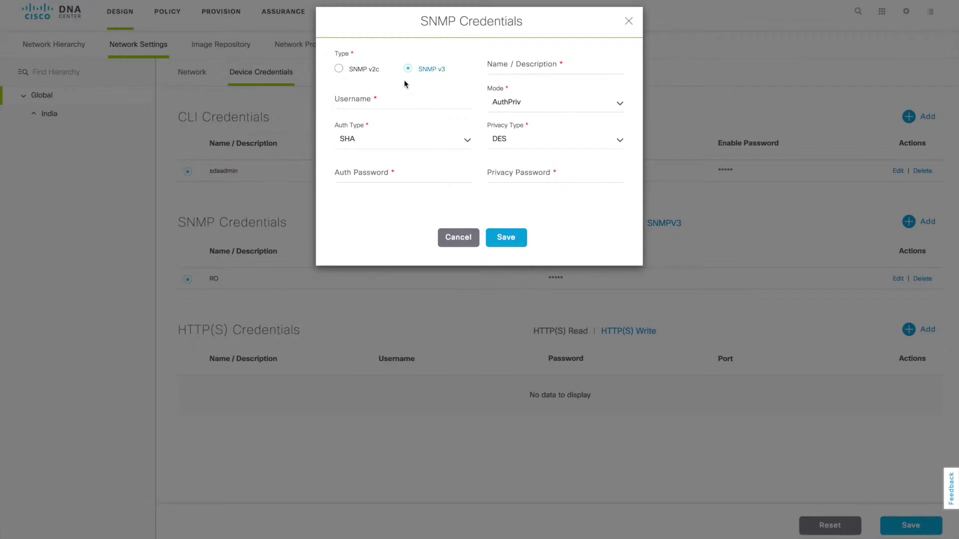
{"action": "left_click", "coordinate": [341, 72]}
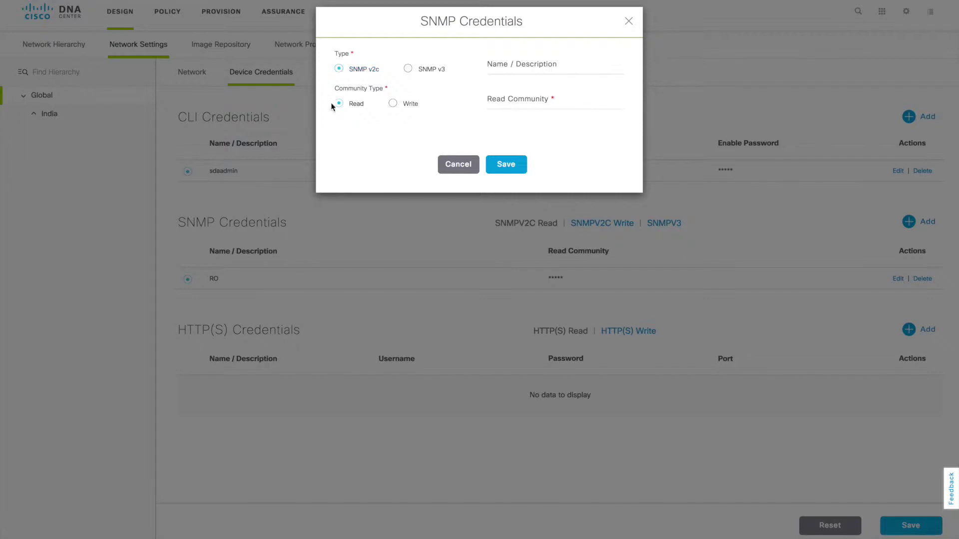
{"action": "left_click", "coordinate": [393, 104]}
{"action": "left_click", "coordinate": [458, 166]}
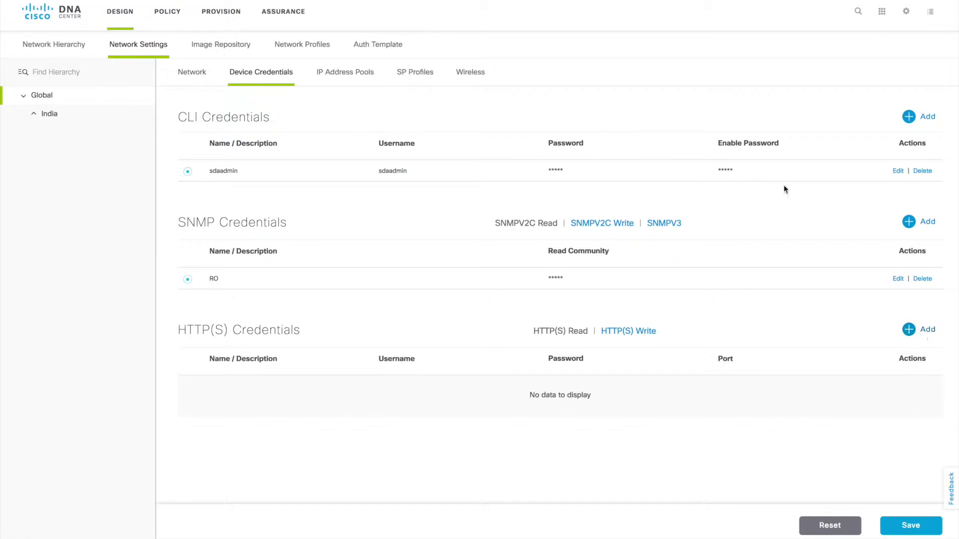
{"action": "left_click", "coordinate": [909, 330]}
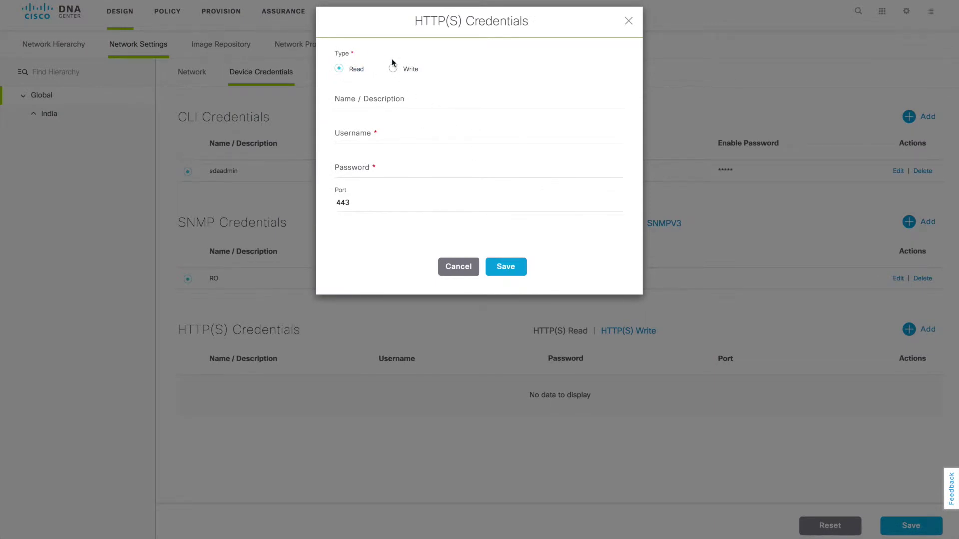
{"action": "left_click", "coordinate": [457, 268]}
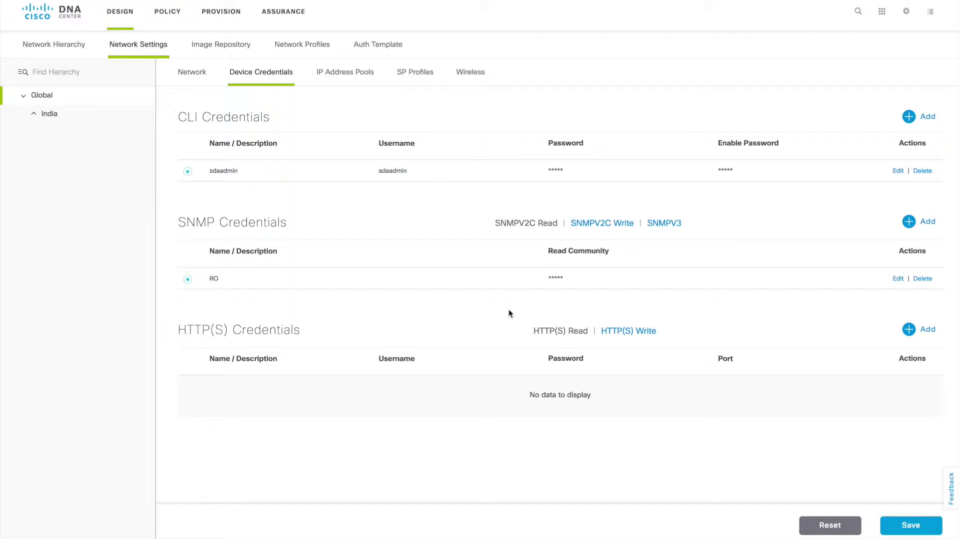
- Start a new global IP address pool, enter its pool name and set the IP subnet to 10.10.10.0
{"action": "left_click", "coordinate": [347, 80]}
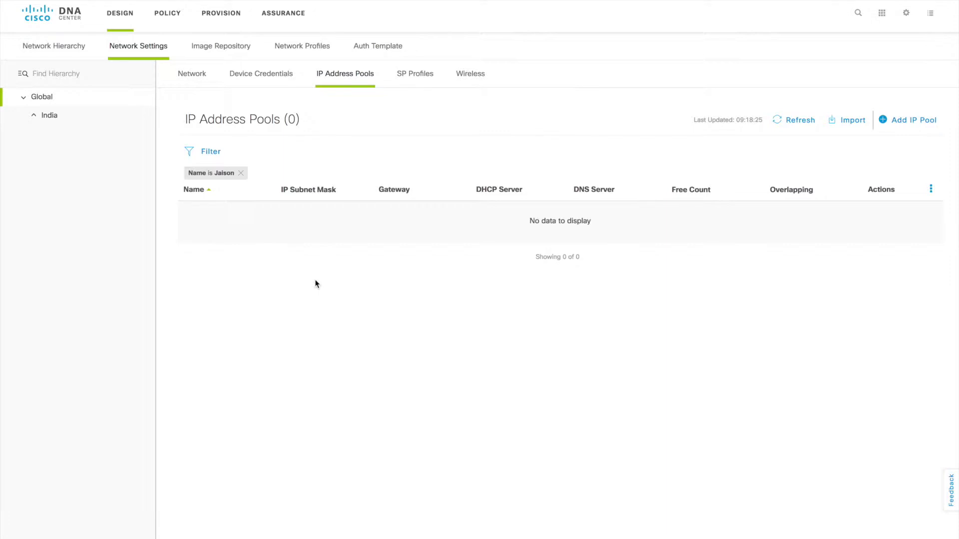
{"action": "left_click", "coordinate": [904, 123]}
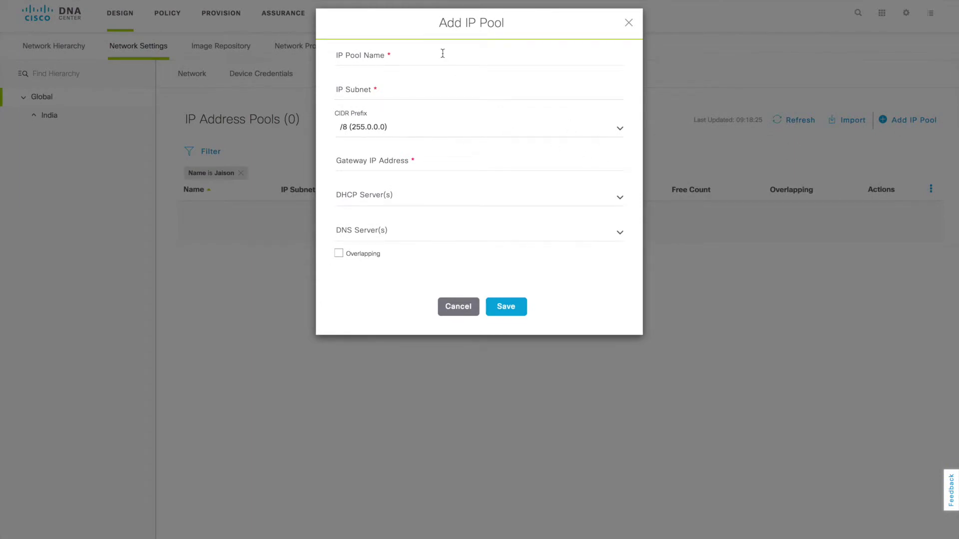
{"action": "left_click", "coordinate": [400, 59]}
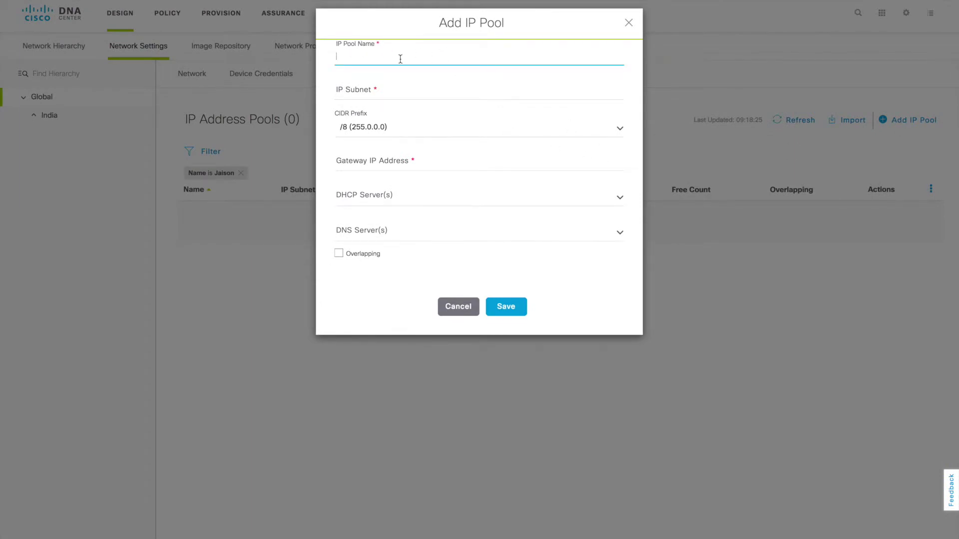
{"action": "type", "text": "Jaison"}
{"action": "type", "text": "-Tea"}
{"action": "left_click", "coordinate": [378, 96]}
{"action": "type", "text": "10.0."}
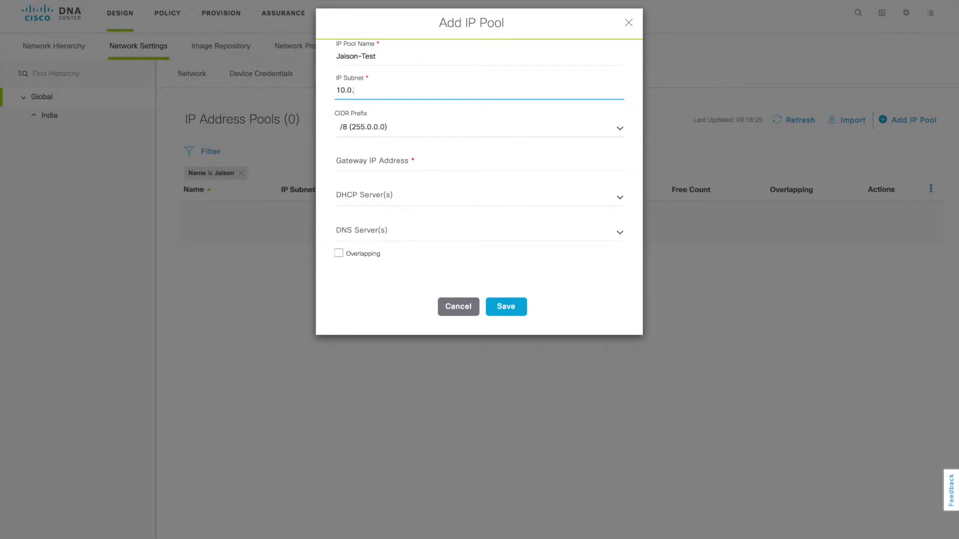
{"action": "key", "text": "BackSpace"}
{"action": "type", "text": "1011"}
{"action": "key", "text": "BackSpace"}
{"action": "key", "text": "BackSpace"}
{"action": "type", "text": ".10.0"}
- Set the pool's CIDR prefix to /24 (255.255.255.0) and its gateway IP address to 10.10.10.1
{"action": "left_click", "coordinate": [520, 130]}
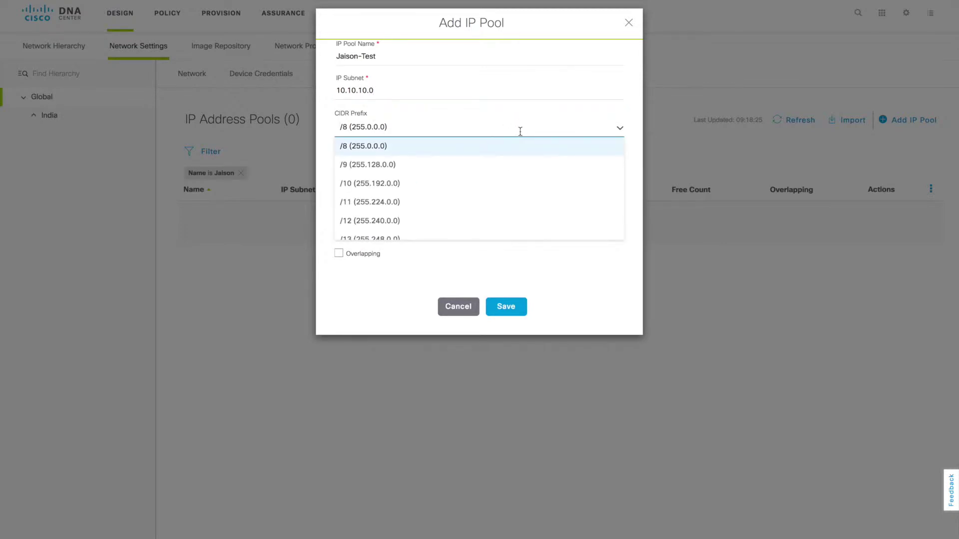
{"action": "scroll", "coordinate": [474, 196], "scroll_direction": "down", "scroll_amount": 4}
{"action": "scroll", "coordinate": [474, 195], "scroll_direction": "down", "scroll_amount": 3}
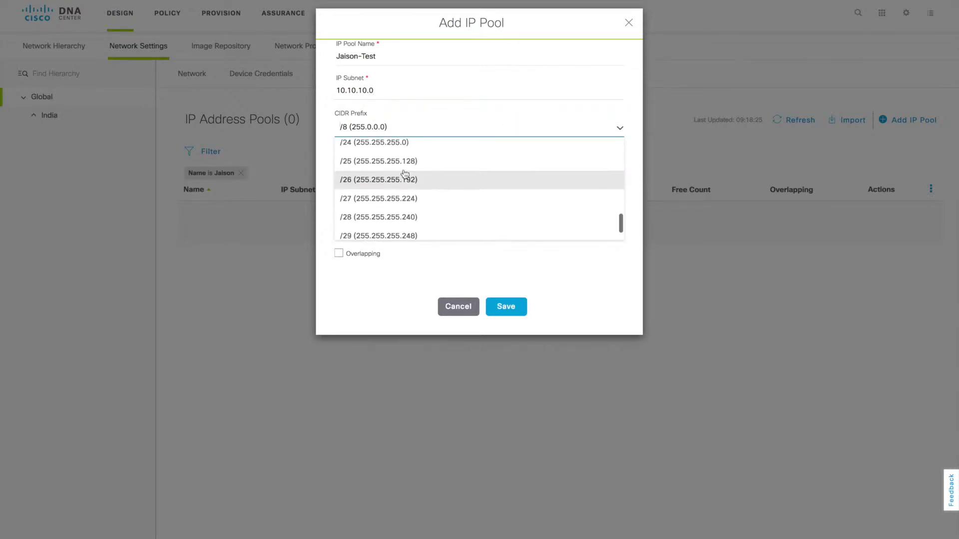
{"action": "left_click", "coordinate": [394, 145]}
{"action": "left_click", "coordinate": [423, 160]}
{"action": "type", "text": "10.10.10.1"}
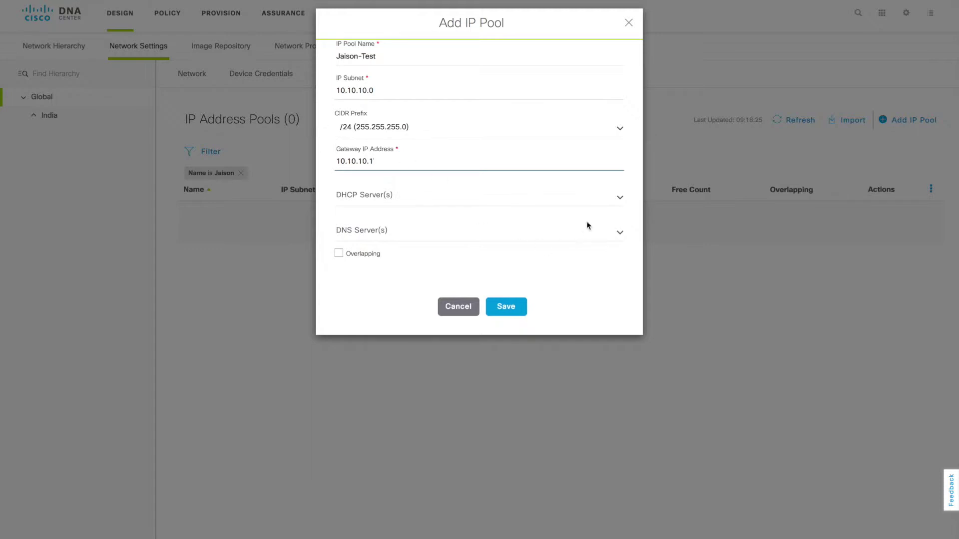
- Assign DHCP server 192.168.3.2 and DNS server 192.168.3.20 to the pool and save it
{"action": "left_click", "coordinate": [610, 205]}
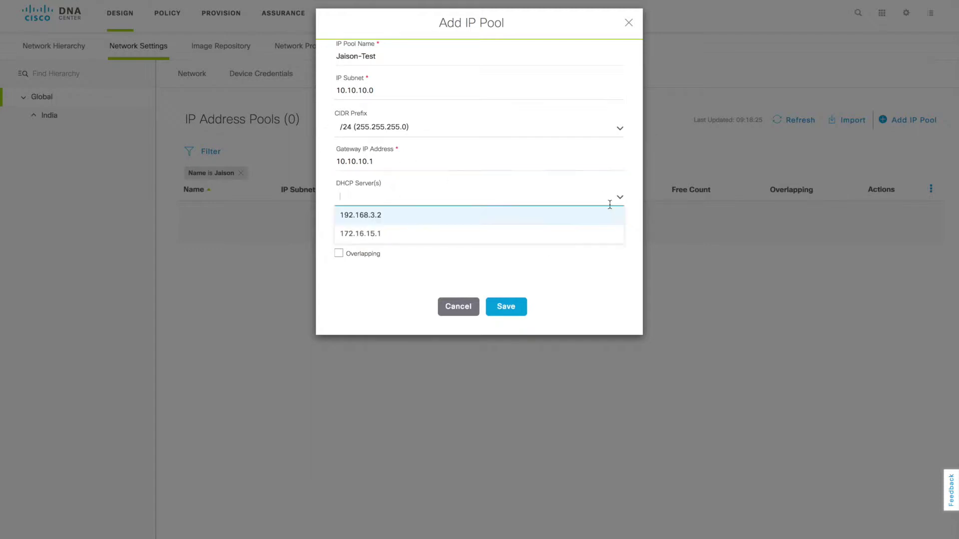
{"action": "left_click", "coordinate": [497, 219]}
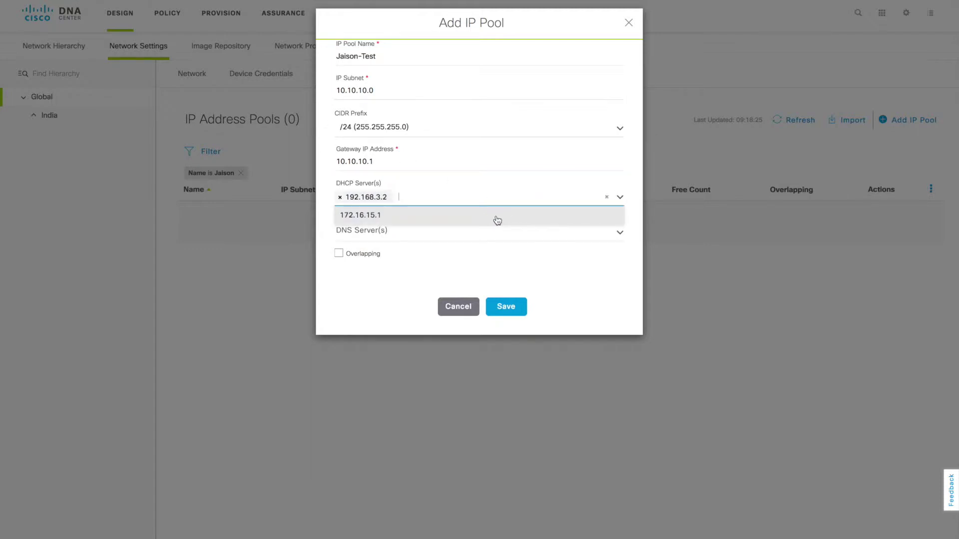
{"action": "left_click", "coordinate": [616, 271]}
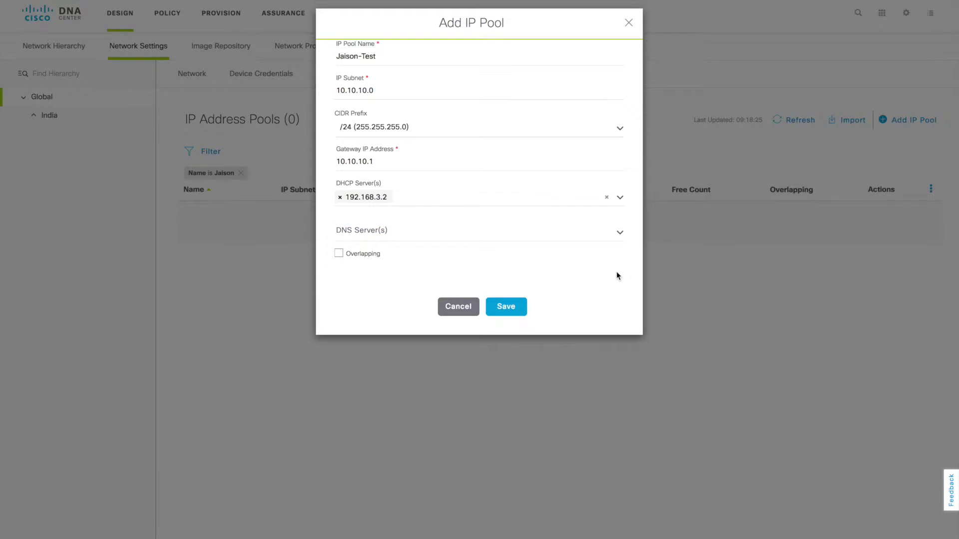
{"action": "left_click", "coordinate": [621, 242]}
{"action": "left_click", "coordinate": [566, 248]}
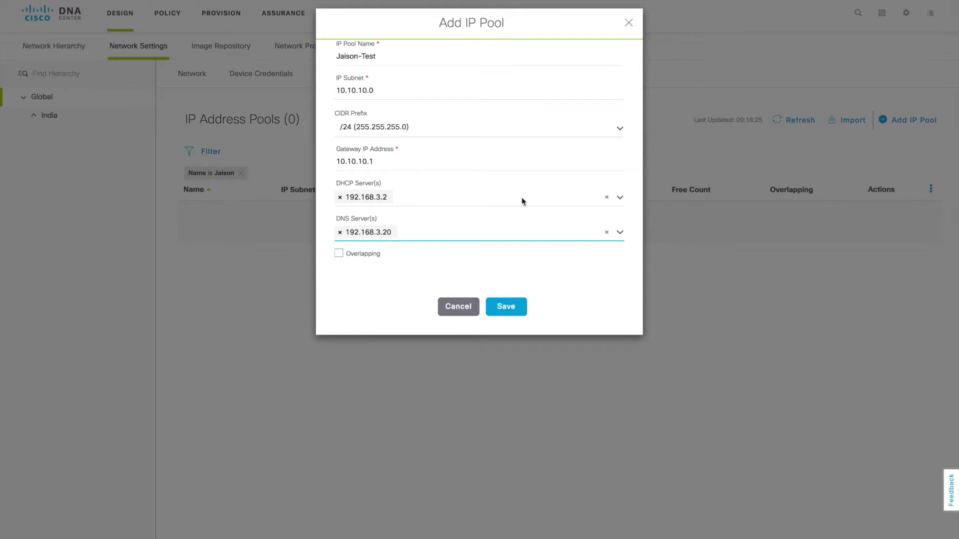
{"action": "left_click", "coordinate": [517, 311]}
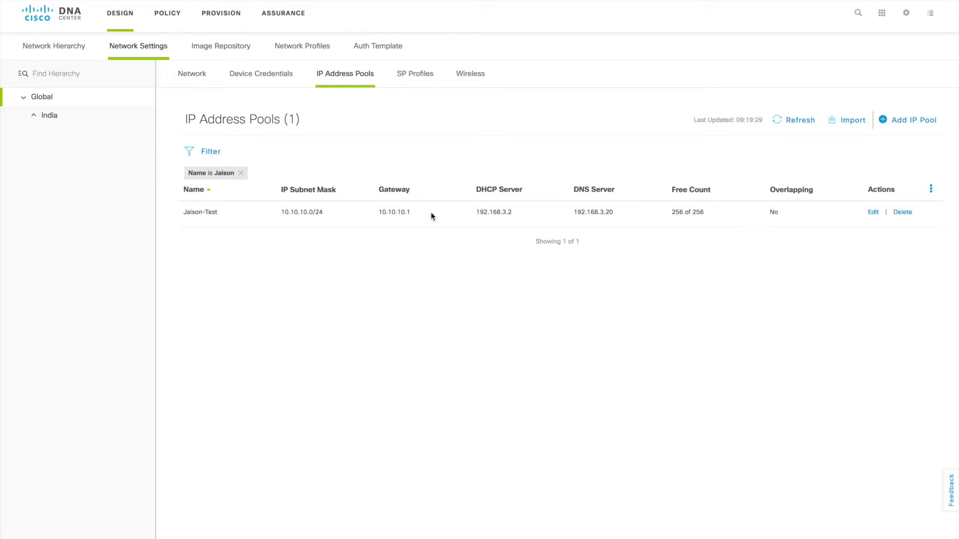
- Review the SP profiles and the global wireless settings, including wireless interfaces, radio frequency profiles and sensor settings
{"action": "left_click", "coordinate": [417, 78]}
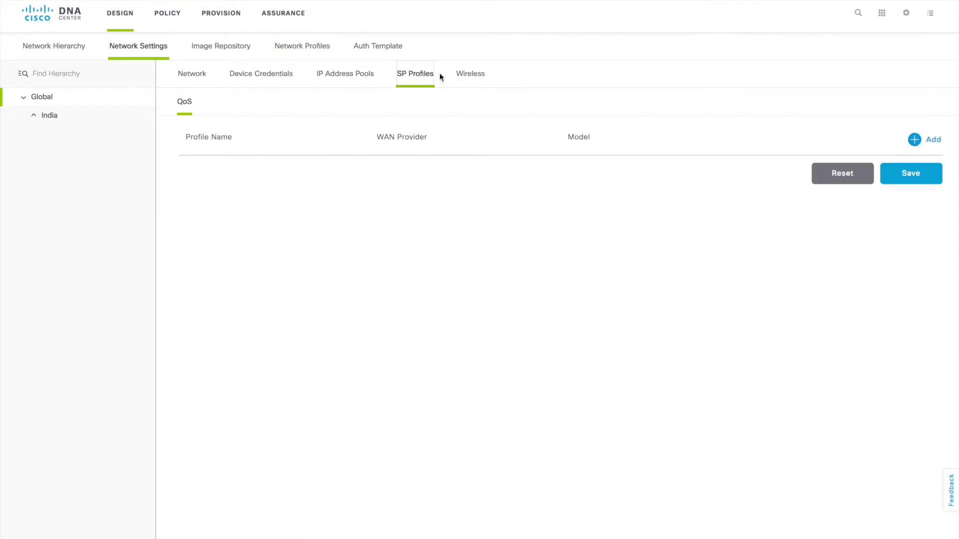
{"action": "left_click", "coordinate": [459, 76]}
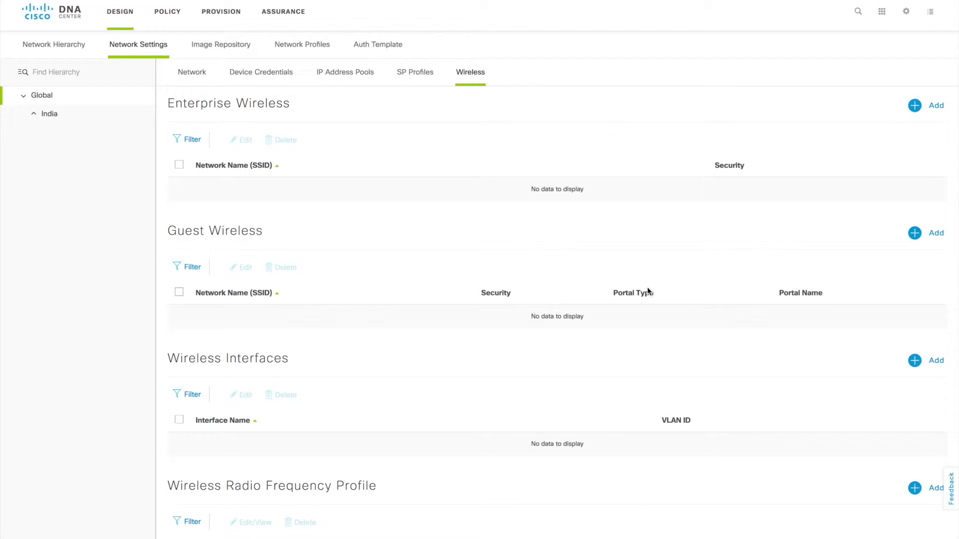
{"action": "scroll", "coordinate": [643, 300], "scroll_direction": "down", "scroll_amount": 5}
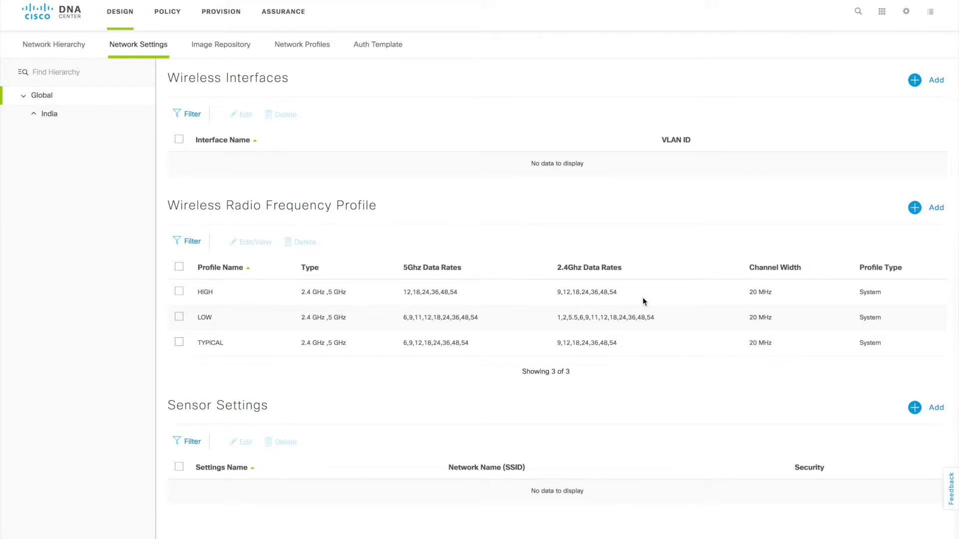
{"action": "scroll", "coordinate": [643, 300], "scroll_direction": "up", "scroll_amount": 5}
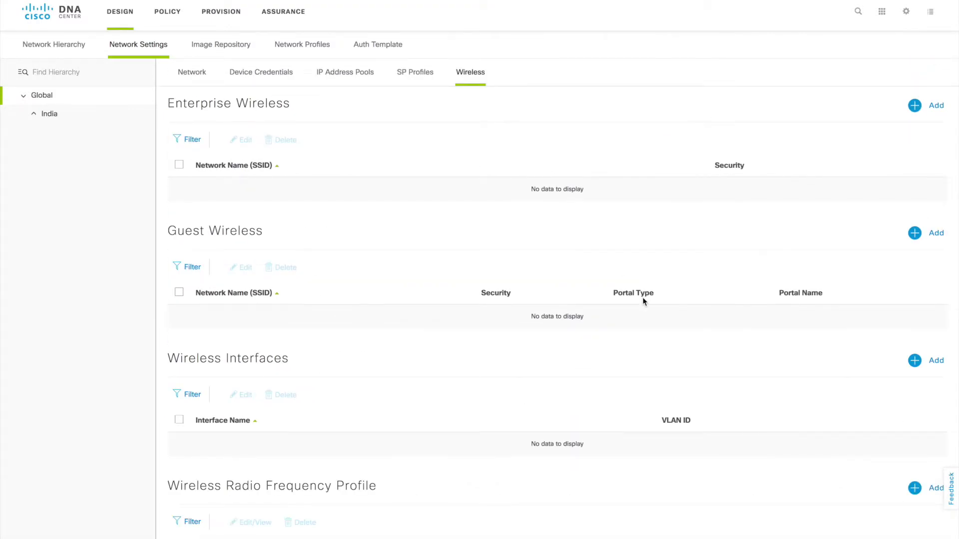
- Start a new enterprise wireless network for voice and data and enter SSID-1 as its network name
{"action": "left_click", "coordinate": [919, 114]}
{"action": "left_click", "coordinate": [244, 185]}
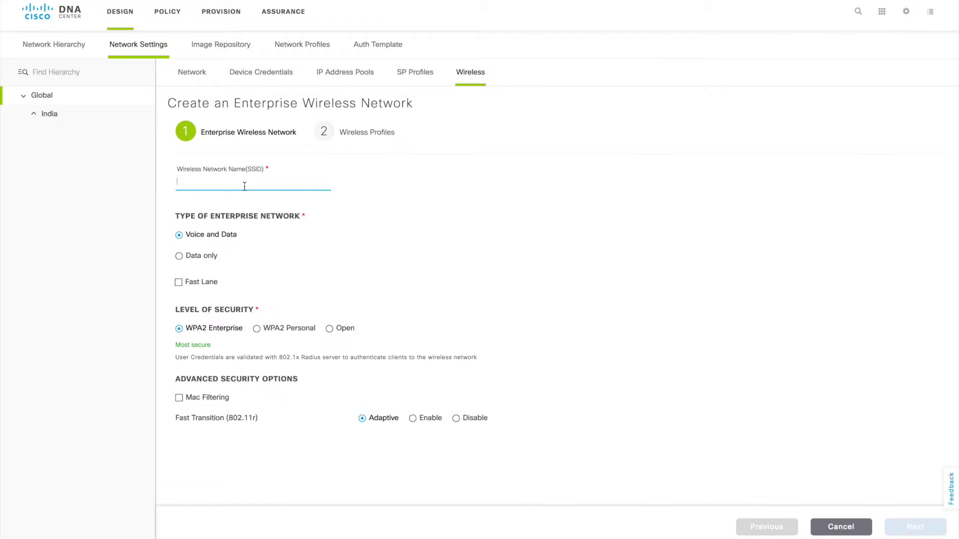
{"action": "type", "text": "SSID-1"}
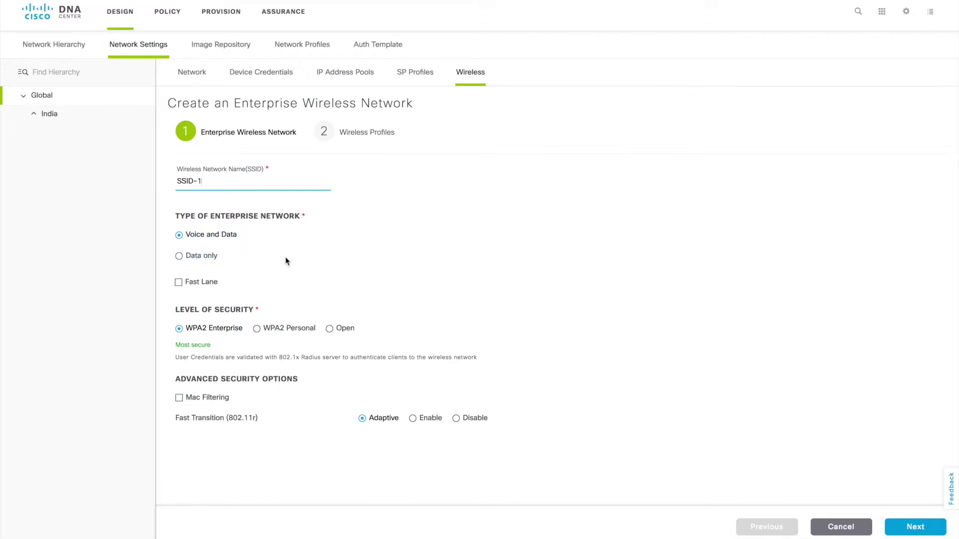
{"action": "left_click", "coordinate": [187, 287]}
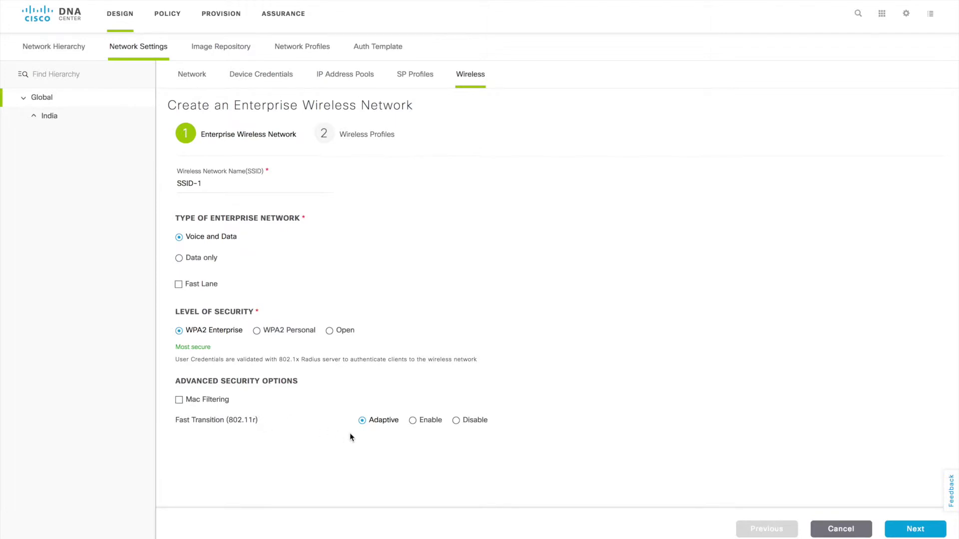
- Change the wireless network name to SSID-1-WPA2E, keep WPA2 Enterprise security and proceed to the wireless profile settings
{"action": "left_click", "coordinate": [225, 182]}
{"action": "type", "text": "-WPA2 ENTER"}
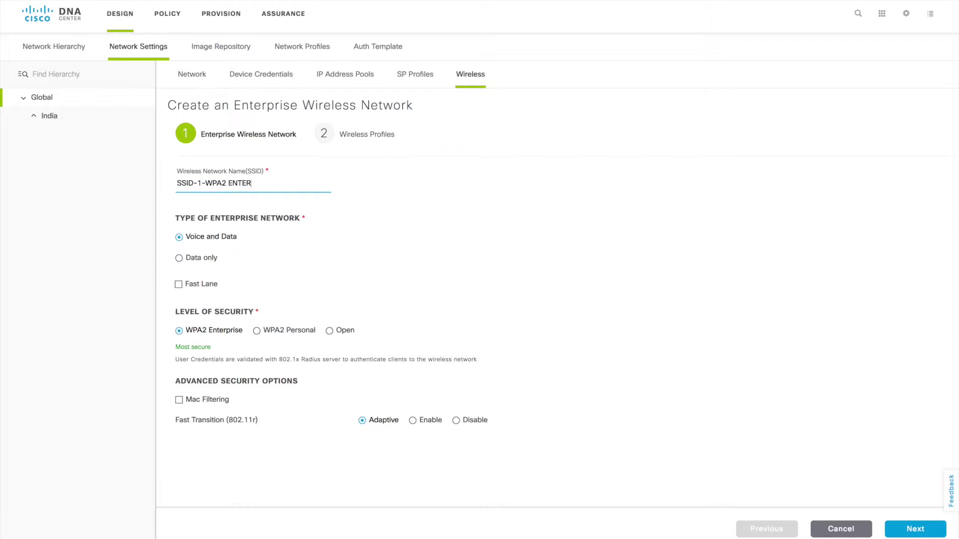
{"action": "type", "text": "["}
{"action": "key", "text": "BackSpace"}
{"action": "type", "text": "PRISE"}
{"action": "left_click_drag", "start_coordinate": [177, 183], "coordinate": [208, 185]}
{"action": "left_click", "coordinate": [208, 185]}
{"action": "left_click_drag", "start_coordinate": [274, 183], "coordinate": [226, 182]}
{"action": "type", "text": "E"}
{"action": "left_click_drag", "start_coordinate": [232, 183], "coordinate": [155, 183]}
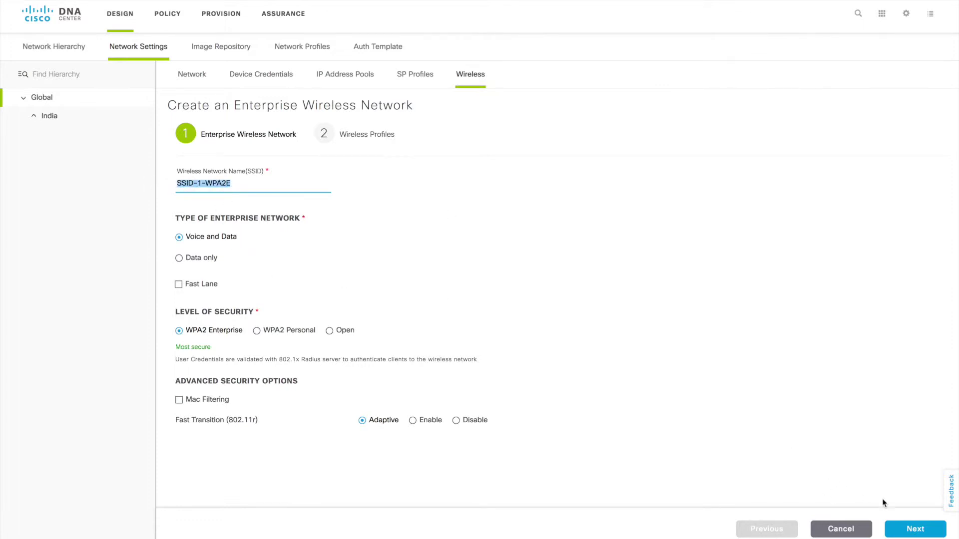
{"action": "left_click", "coordinate": [911, 528]}
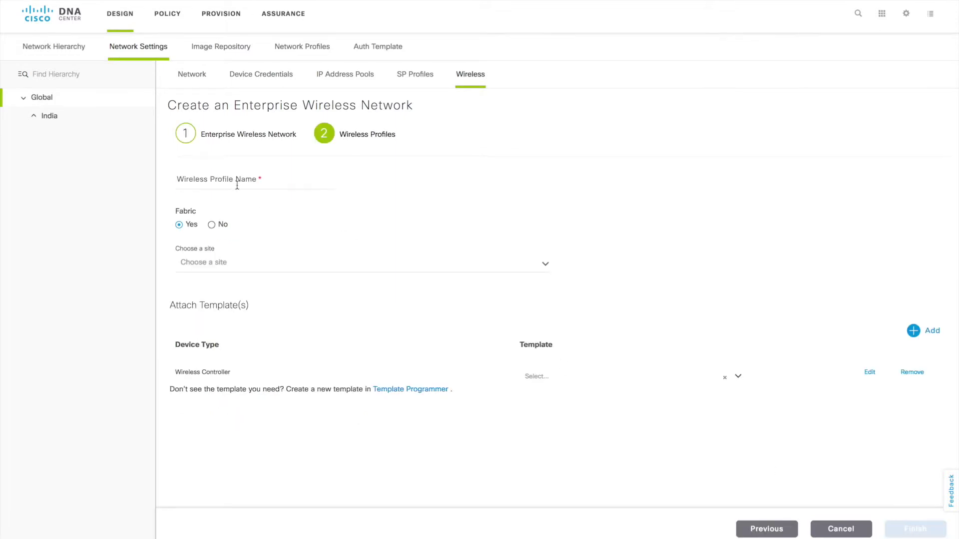
- Create the fabric wireless profile WIRELESS-1 for building B1 and its Floor-1 without a template, and finish creating the SSID
{"action": "left_click", "coordinate": [257, 184]}
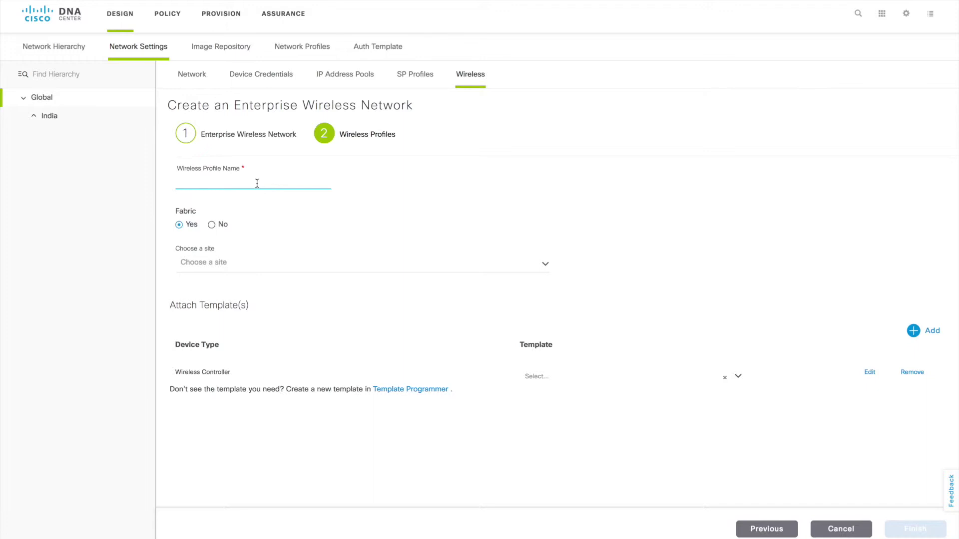
{"action": "type", "text": "WIRELE"}
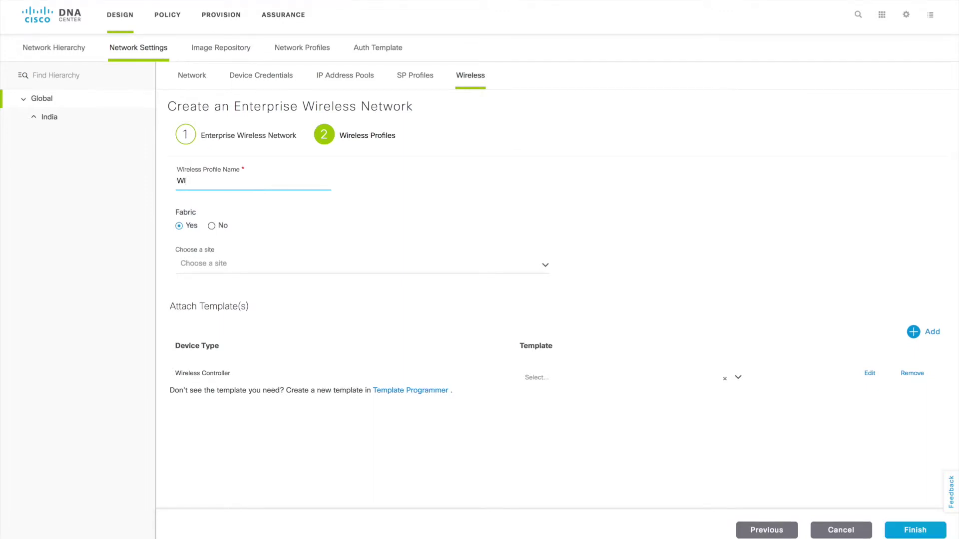
{"action": "type", "text": "SS-1"}
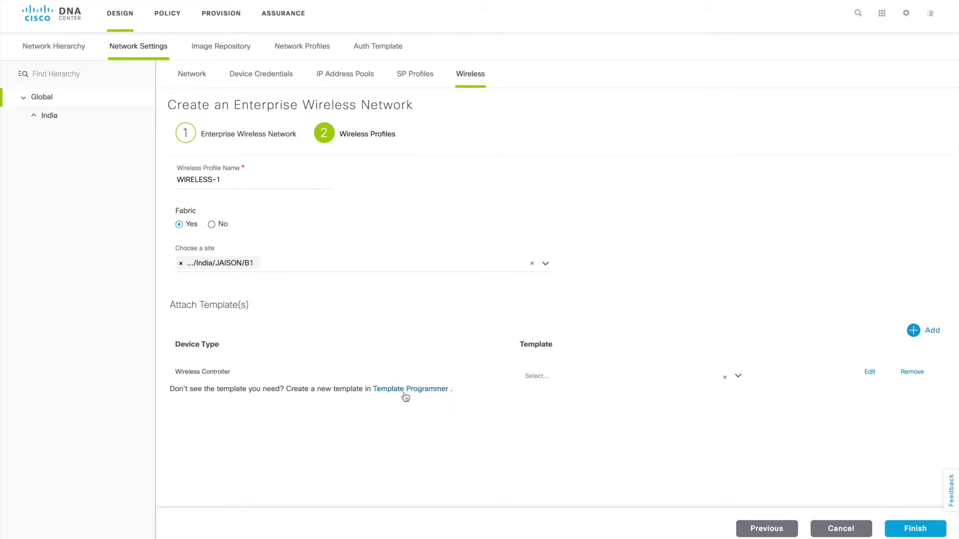
{"action": "left_click", "coordinate": [738, 377]}
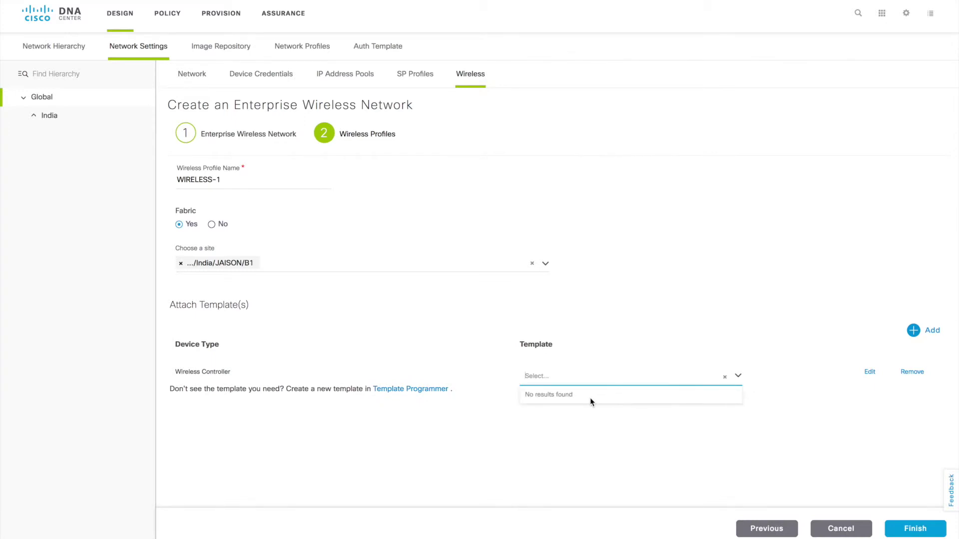
{"action": "left_click", "coordinate": [777, 428]}
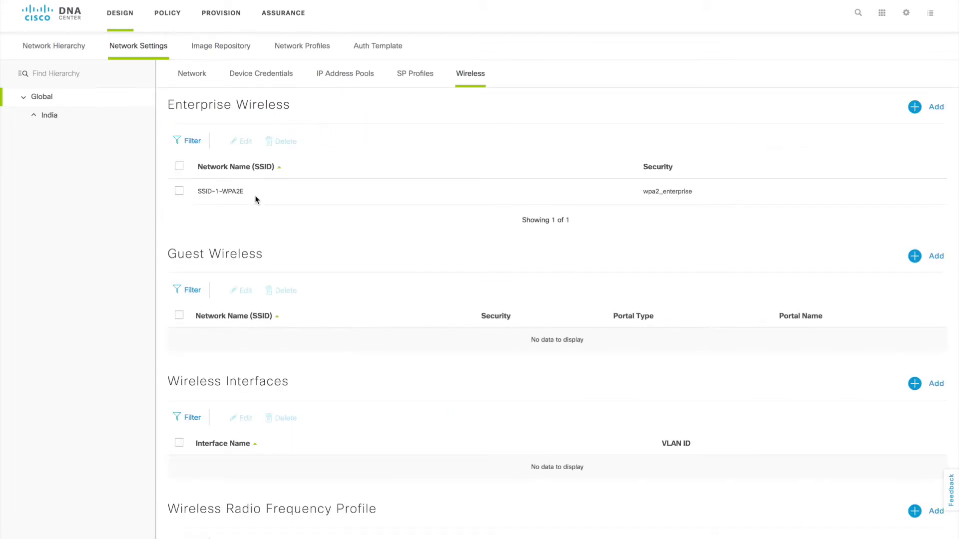
- Start another enterprise wireless network and name it SSID-1-WPA2P, reusing the existing SSID's name as the base
{"action": "left_click_drag", "start_coordinate": [247, 194], "coordinate": [198, 194]}
{"action": "key", "text": "ctrl+c"}
{"action": "left_click", "coordinate": [279, 216]}
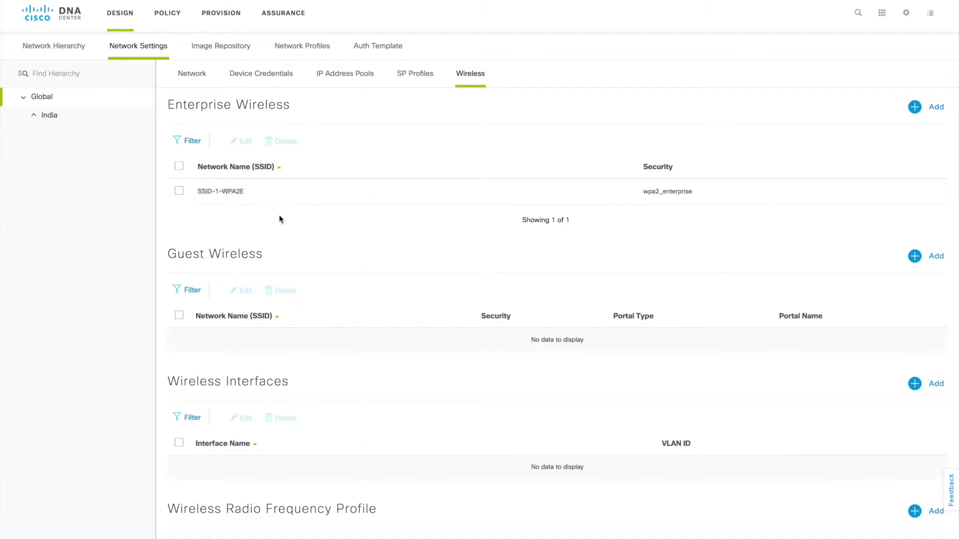
{"action": "left_click", "coordinate": [914, 106]}
{"action": "left_click", "coordinate": [275, 187]}
{"action": "key", "text": "ctrl+v"}
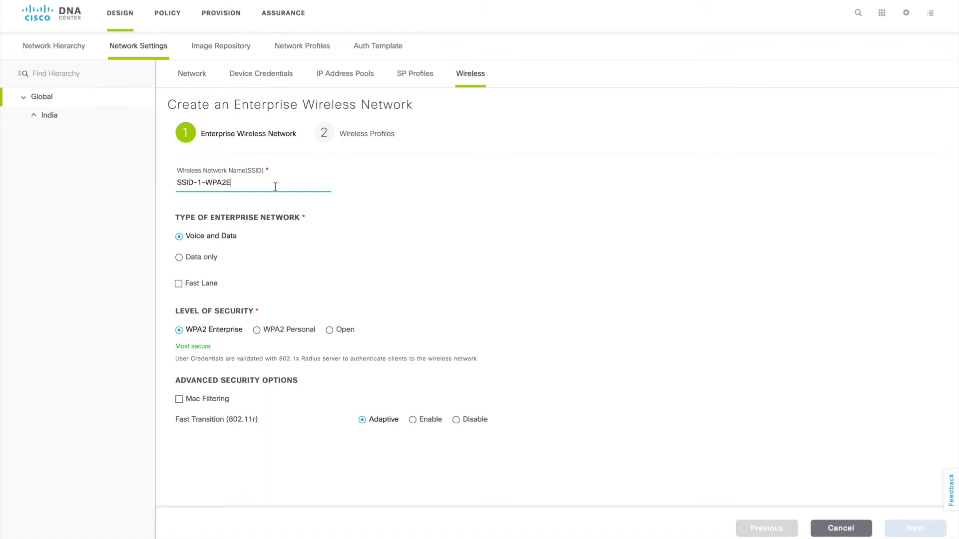
{"action": "type", "text": "P"}
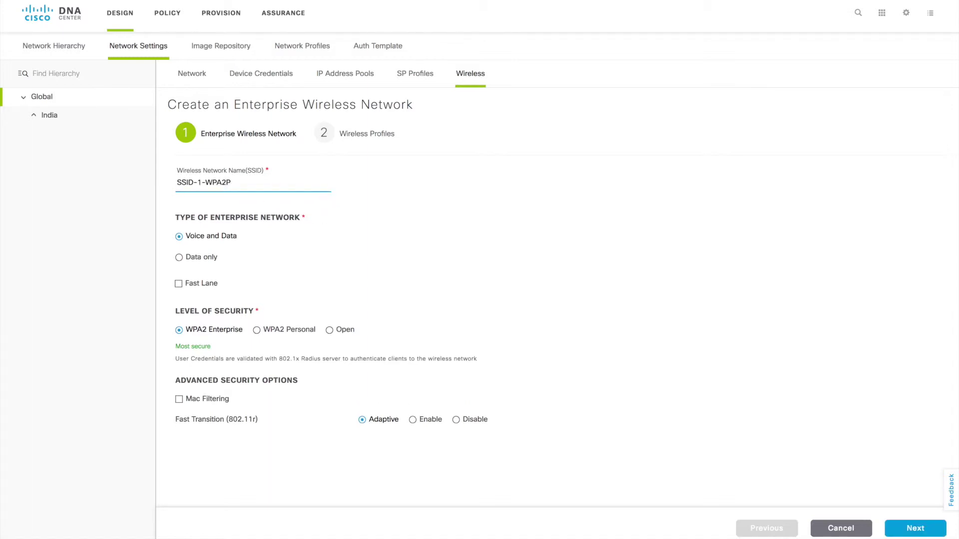
- Set the network's level of security to WPA2 Personal, enter the pass phrase and proceed to the wireless profiles
{"action": "left_click", "coordinate": [256, 330]}
{"action": "left_click", "coordinate": [219, 388]}
{"action": "type", "text": "*****"}
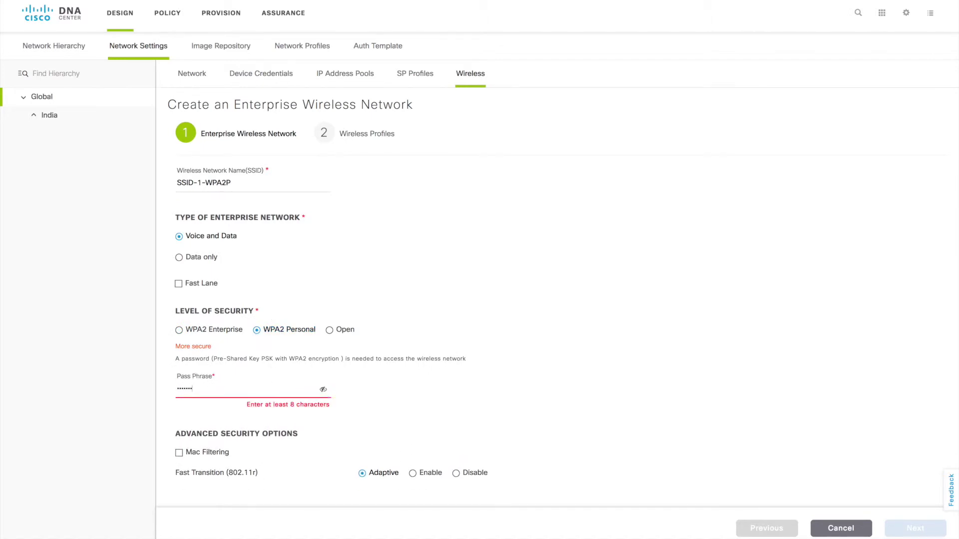
{"action": "type", "text": "***"}
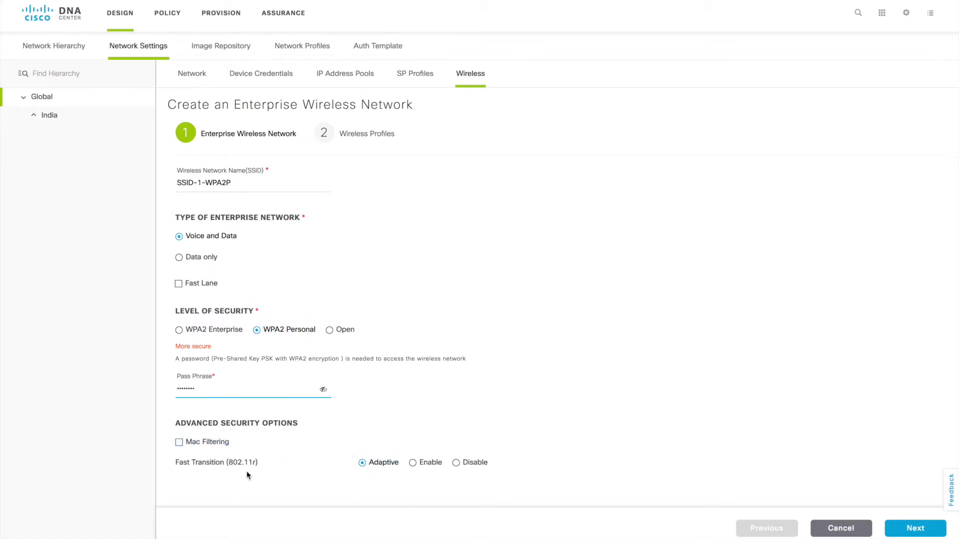
{"action": "left_click", "coordinate": [921, 528]}
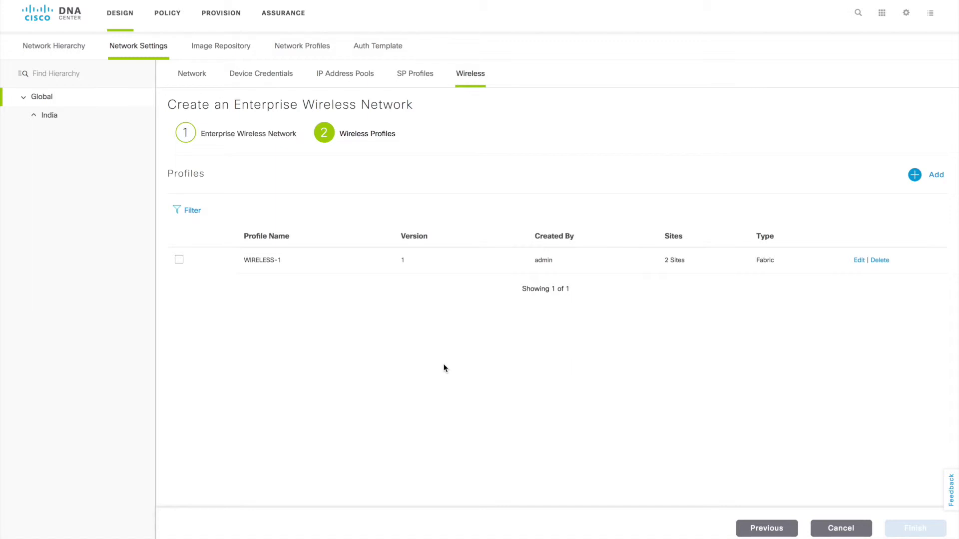
- Attach the WIRELESS-1 profile to SSID-1-WPA2P, save the profile with its fabric sites and finish the network
{"action": "left_click", "coordinate": [180, 260]}
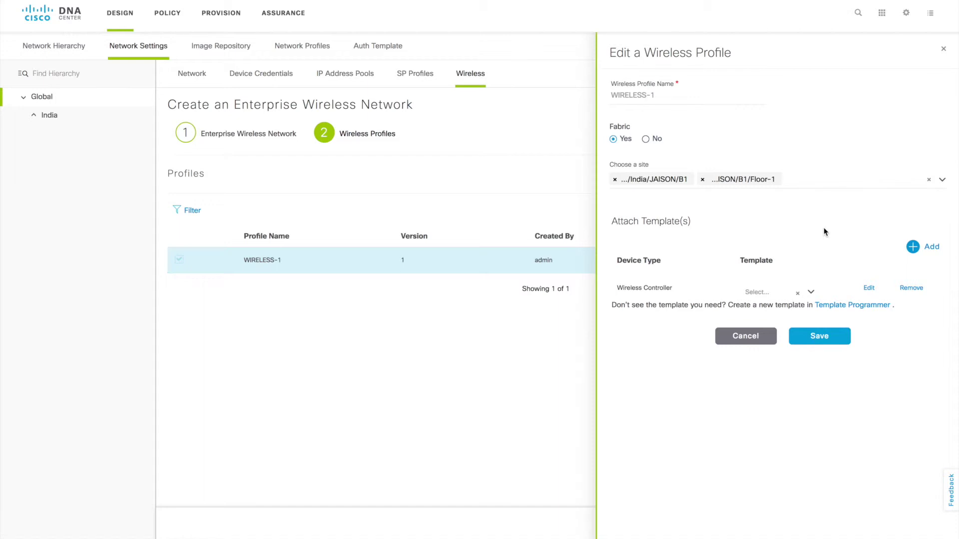
{"action": "left_click", "coordinate": [826, 344]}
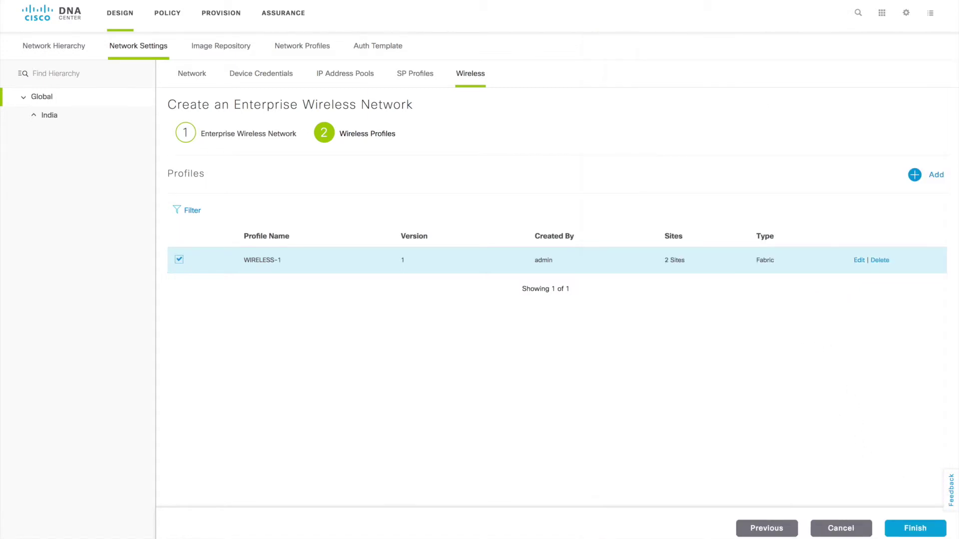
{"action": "left_click", "coordinate": [922, 531]}
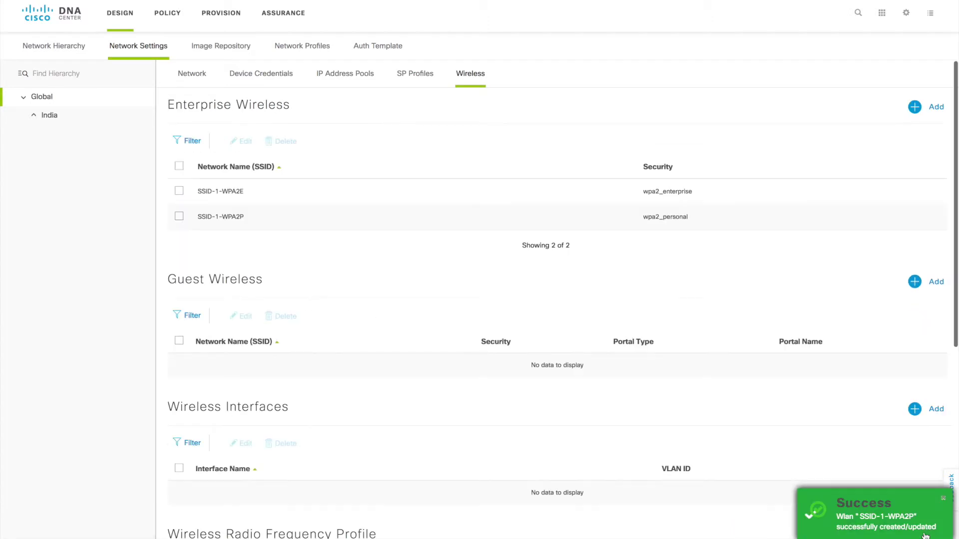
- Start an enterprise wireless network named SSID-1-WPA2M with WPA2 Enterprise security and MAC filtering enabled, and proceed to its profiles
{"action": "left_click_drag", "start_coordinate": [249, 216], "coordinate": [198, 217]}
{"action": "key", "text": "ctrl+c"}
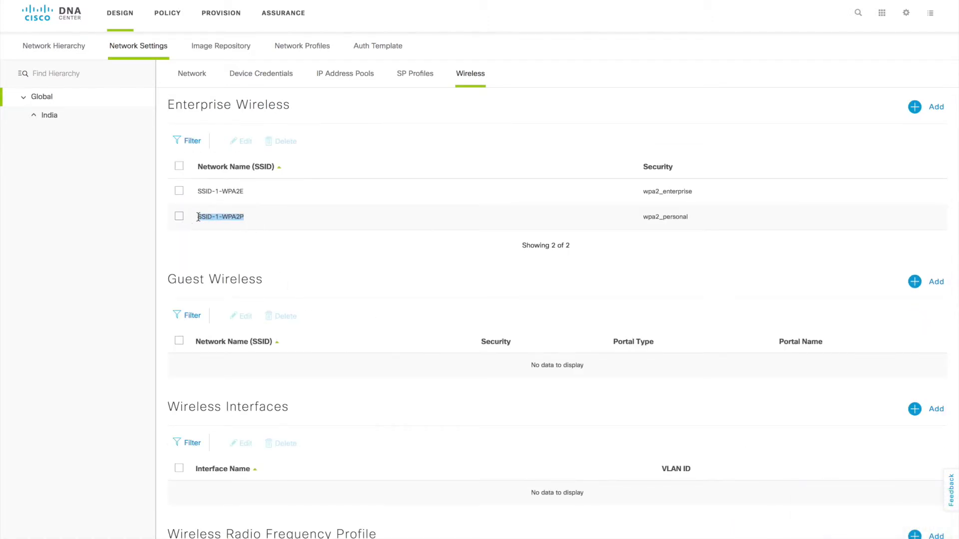
{"action": "left_click", "coordinate": [930, 106]}
{"action": "left_click", "coordinate": [246, 183]}
{"action": "key", "text": "ctrl+v"}
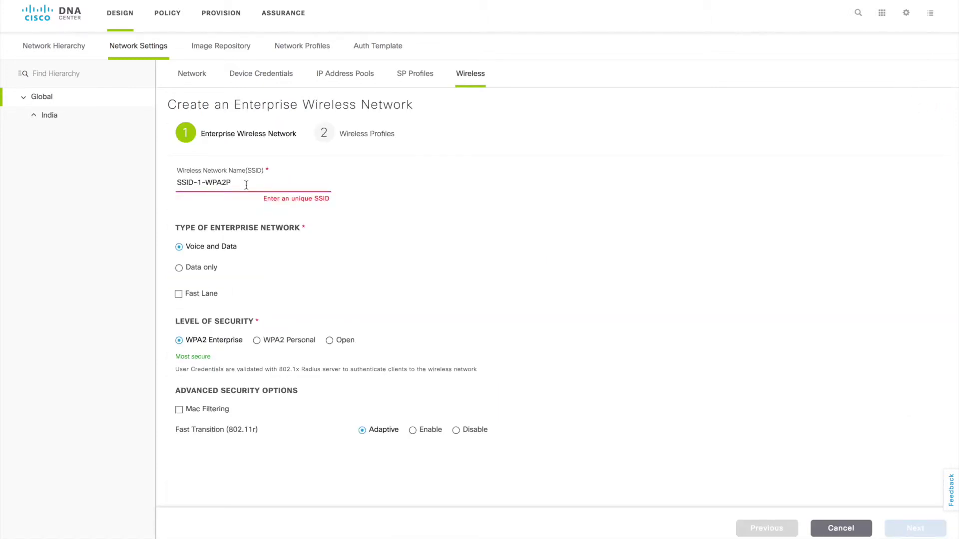
{"action": "key", "text": "BackSpace"}
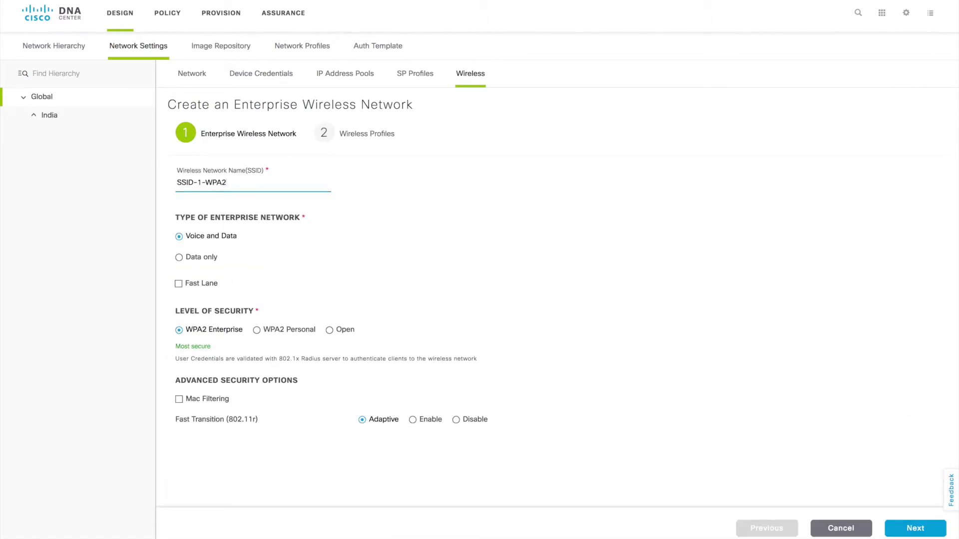
{"action": "type", "text": "M"}
{"action": "left_click", "coordinate": [179, 400]}
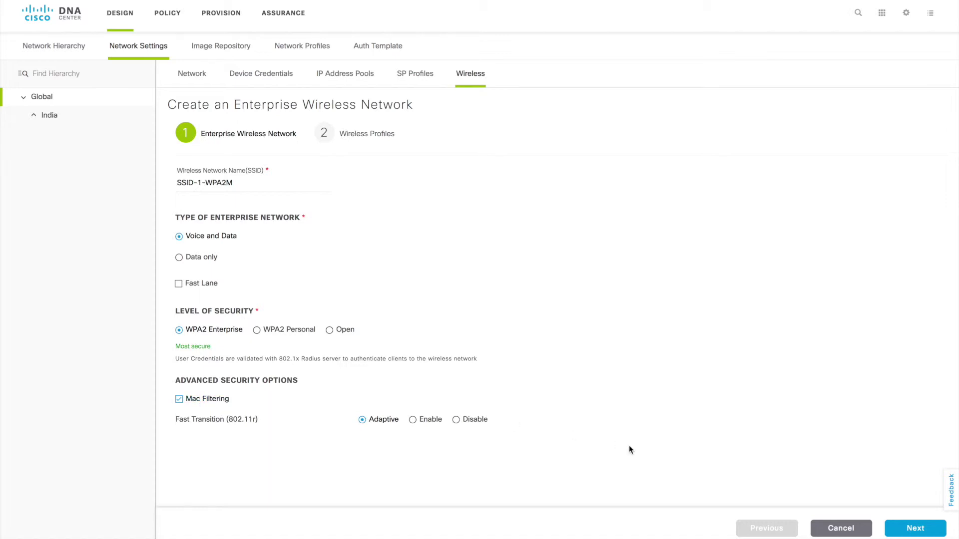
{"action": "left_click", "coordinate": [920, 527]}
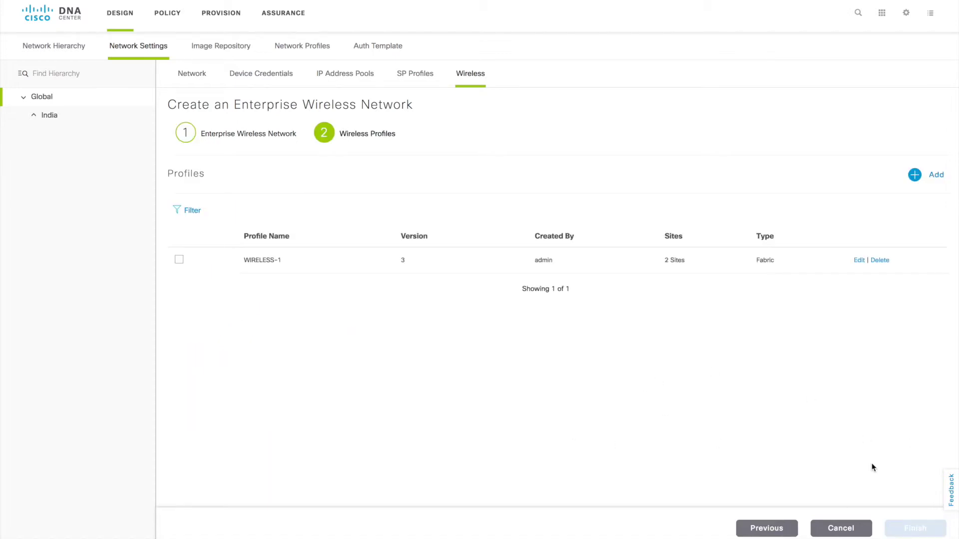
- Assign the WIRELESS-1 profile to SSID-1-WPA2M, save the profile and finish creating the network
{"action": "left_click", "coordinate": [179, 260]}
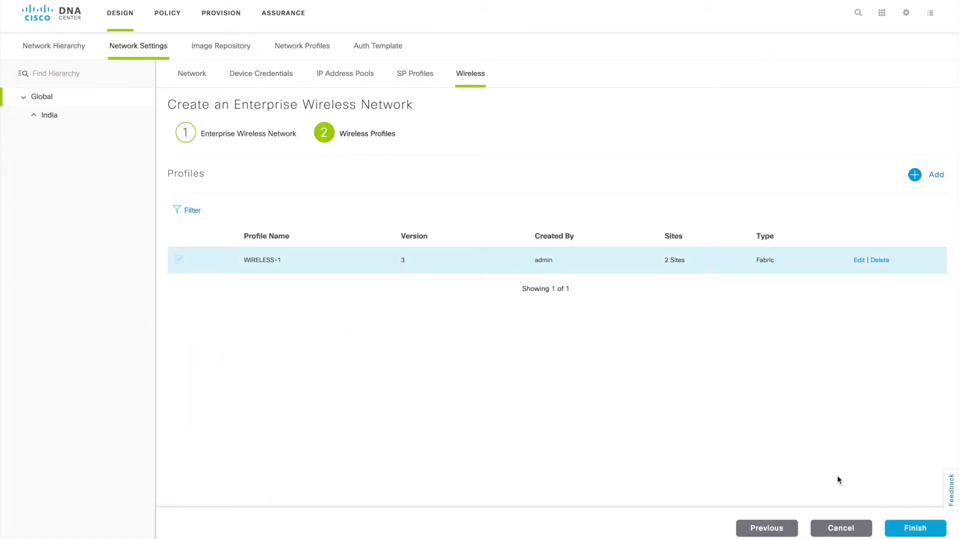
{"action": "left_click", "coordinate": [913, 528]}
{"action": "left_click", "coordinate": [832, 337]}
{"action": "left_click", "coordinate": [943, 511]}
{"action": "left_click", "coordinate": [921, 529]}
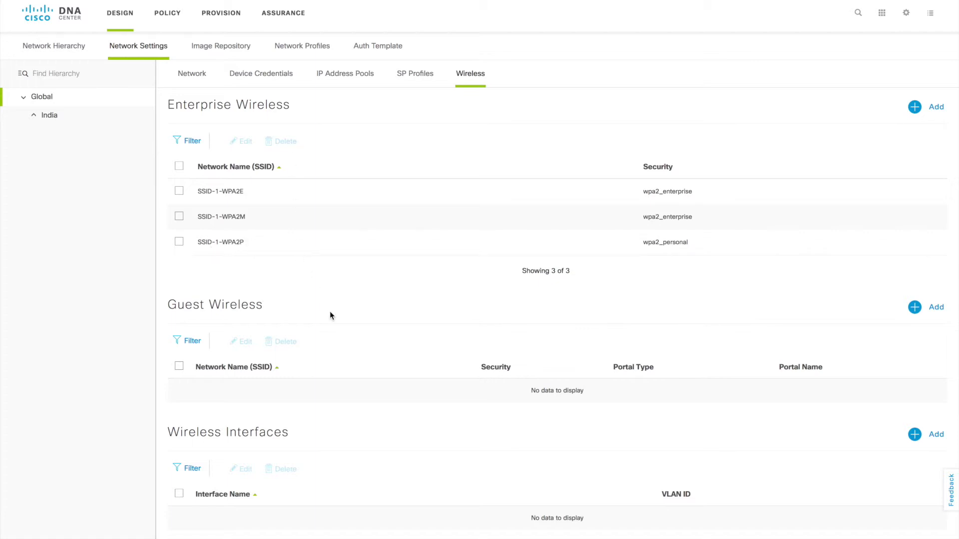
- Review the sites and SSIDs assigned to the WIRELESS-1 network profile without changing them
{"action": "left_click", "coordinate": [306, 46]}
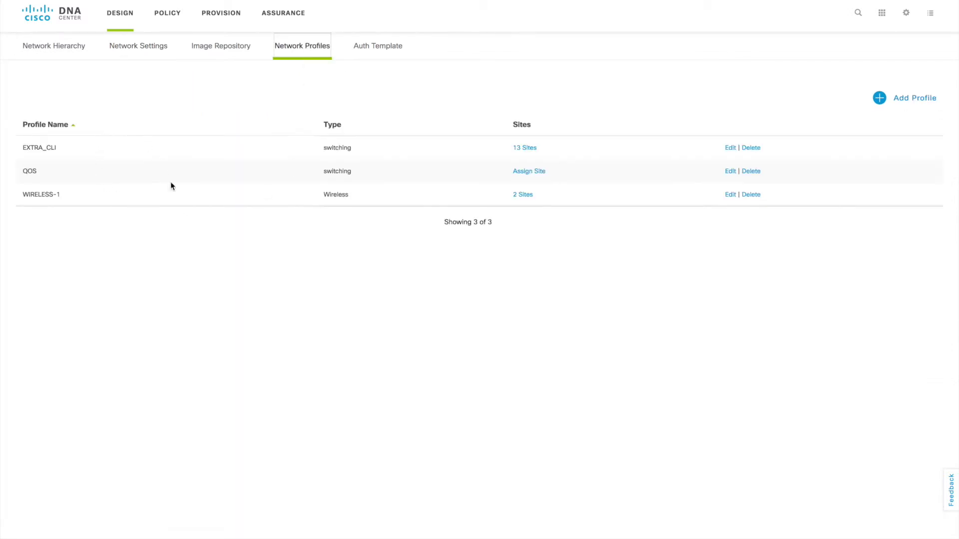
{"action": "left_click_drag", "start_coordinate": [61, 195], "coordinate": [22, 196]}
{"action": "left_click", "coordinate": [521, 195]}
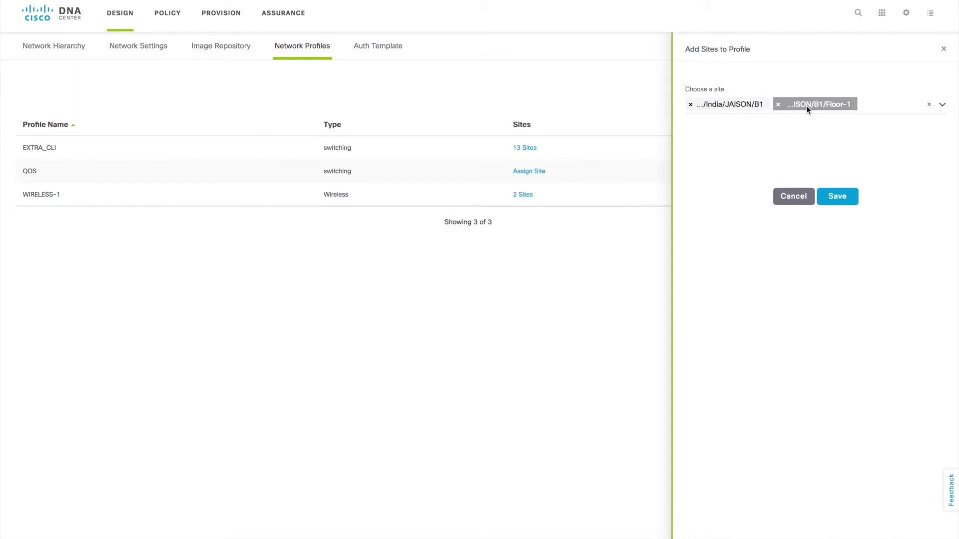
{"action": "left_click", "coordinate": [792, 200]}
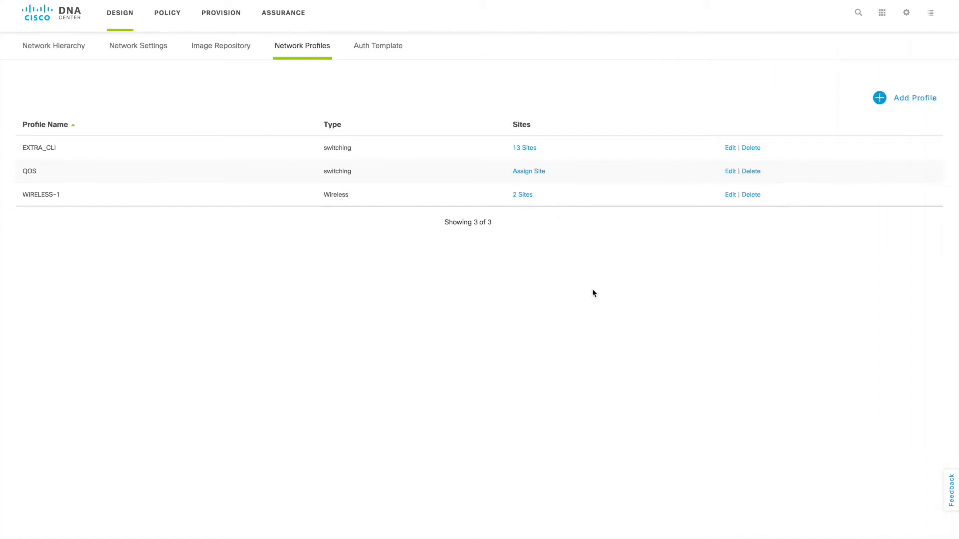
{"action": "left_click", "coordinate": [730, 196]}
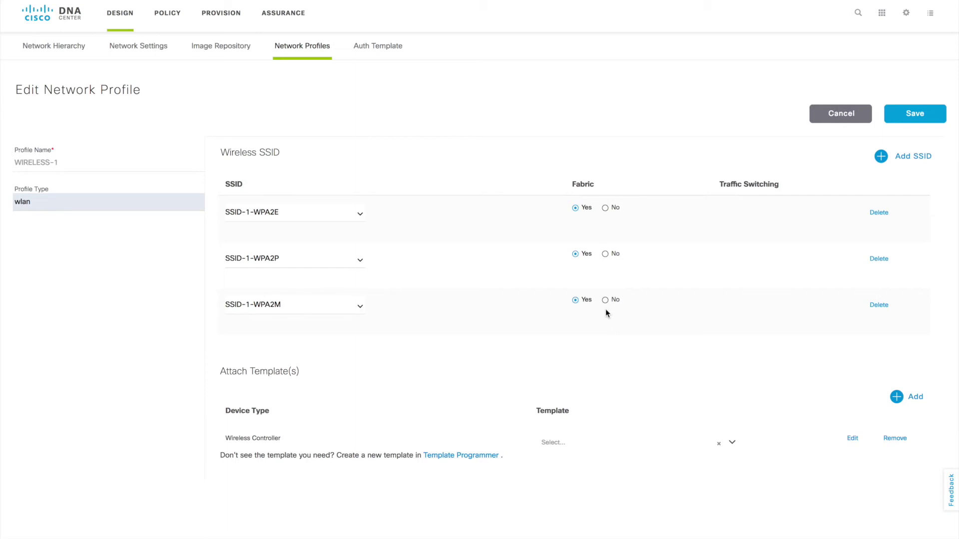
{"action": "left_click", "coordinate": [841, 116]}
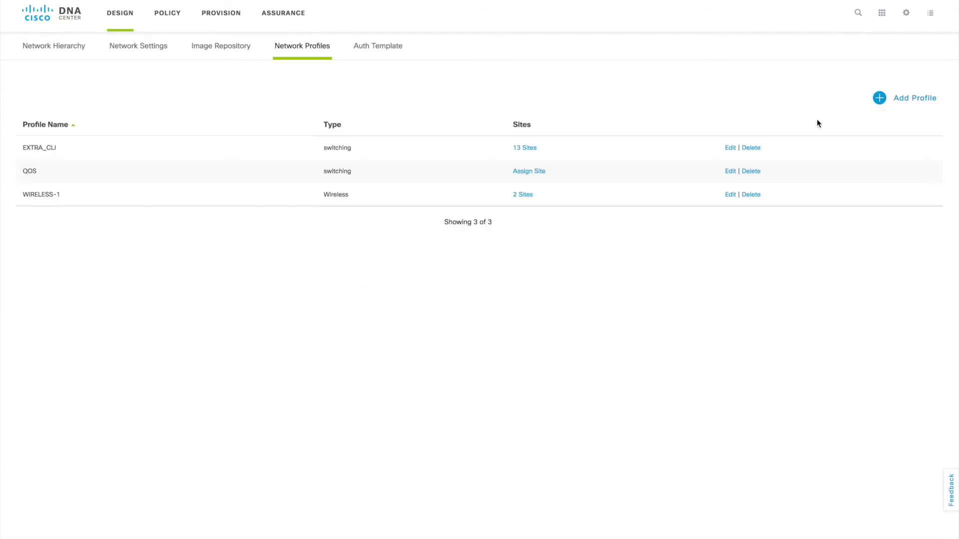
- Start a new wireless network profile named WIRELESS-2-SSIDP
{"action": "left_click", "coordinate": [902, 101]}
{"action": "left_click", "coordinate": [882, 142]}
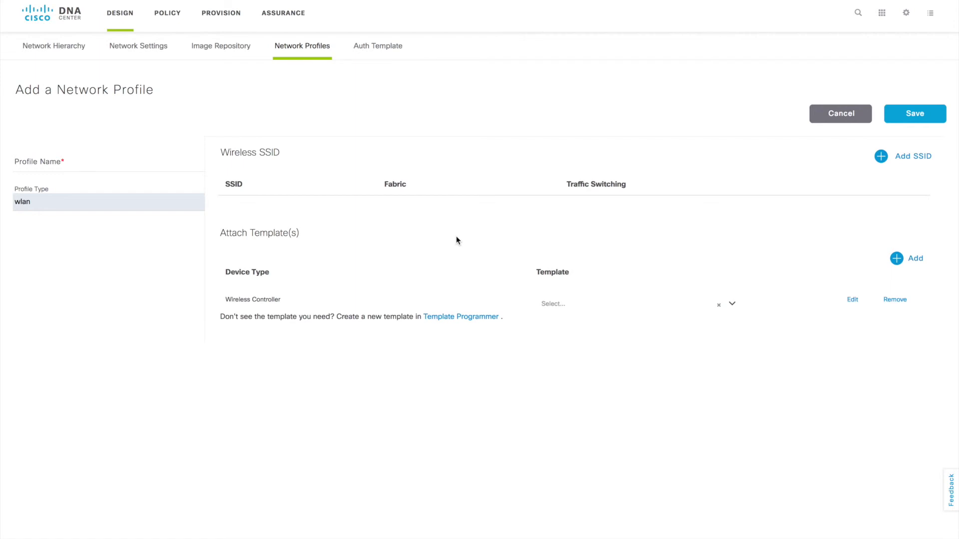
{"action": "left_click", "coordinate": [103, 159]}
{"action": "type", "text": "WIRELESS-2"}
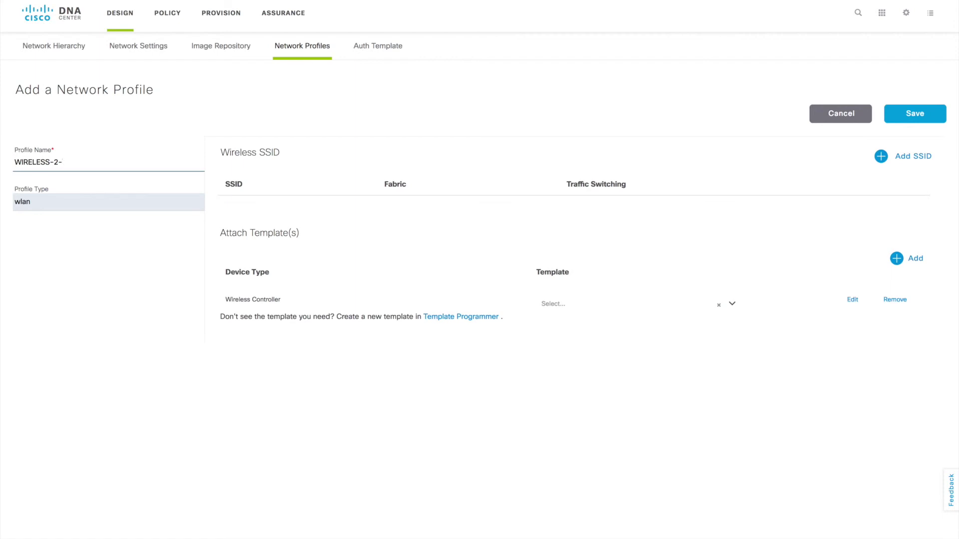
{"action": "type", "text": "-P"}
{"action": "left_click", "coordinate": [64, 162]}
{"action": "type", "text": "SSID"}
- Add SSID-1-WPA2P as the wireless SSID of the new profile and save the profile
{"action": "left_click", "coordinate": [899, 163]}
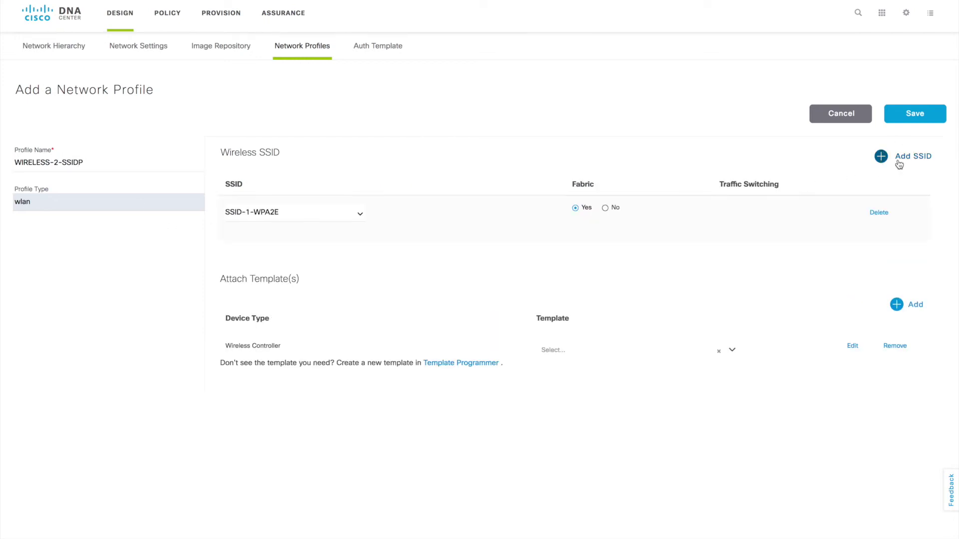
{"action": "left_click", "coordinate": [360, 216]}
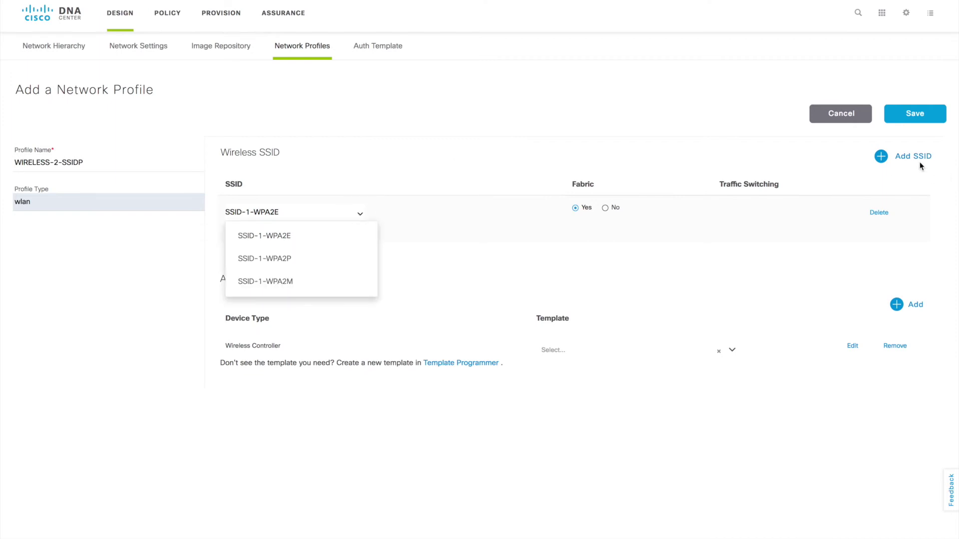
{"action": "left_click", "coordinate": [301, 263]}
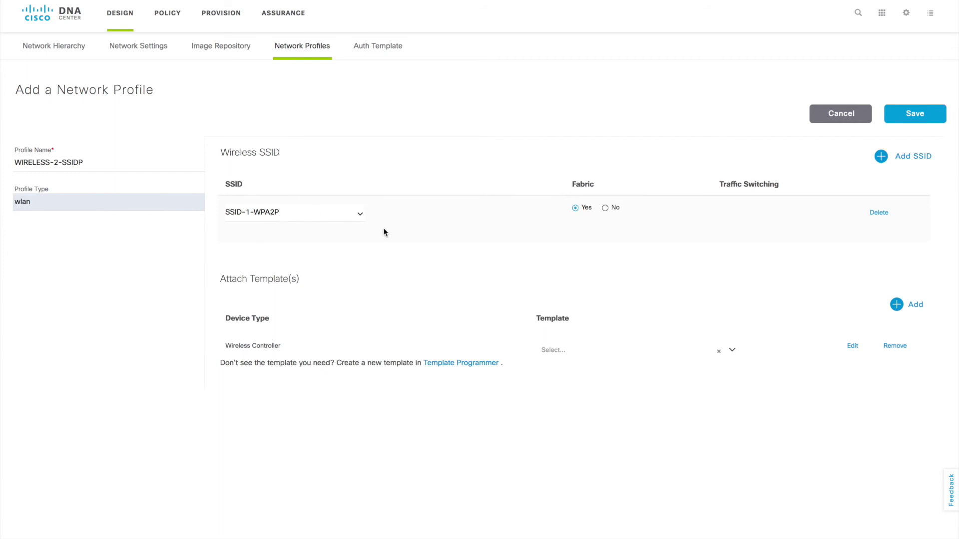
{"action": "left_click", "coordinate": [937, 120]}
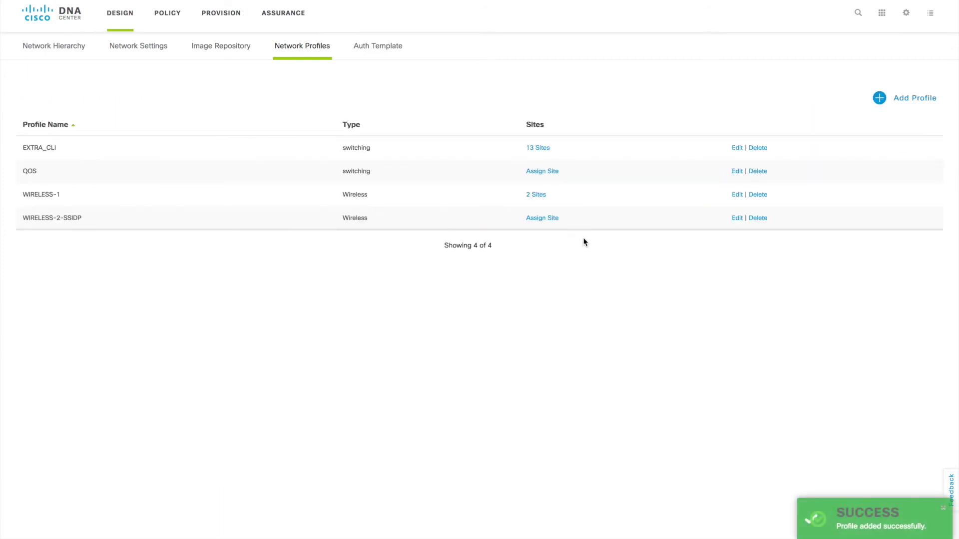
- Assign the B1/FLOOR-2 site to the WIRELESS-2-SSIDP profile and save the assignment
{"action": "left_click", "coordinate": [736, 218]}
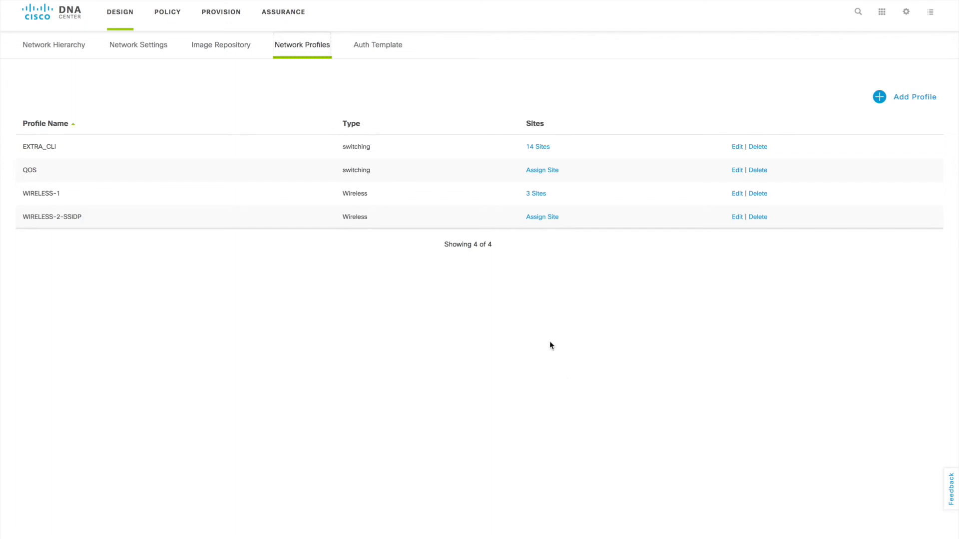
{"action": "left_click", "coordinate": [539, 222]}
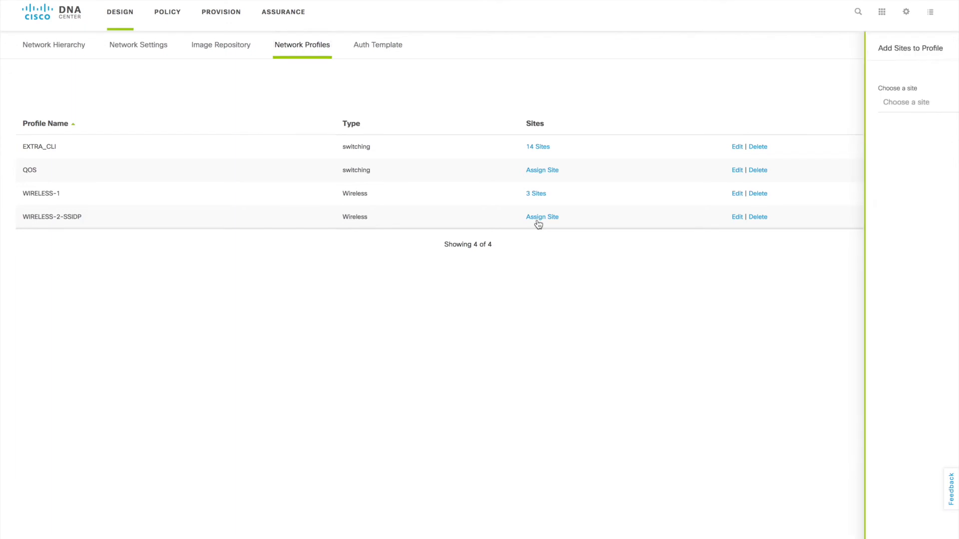
{"action": "left_click", "coordinate": [942, 106]}
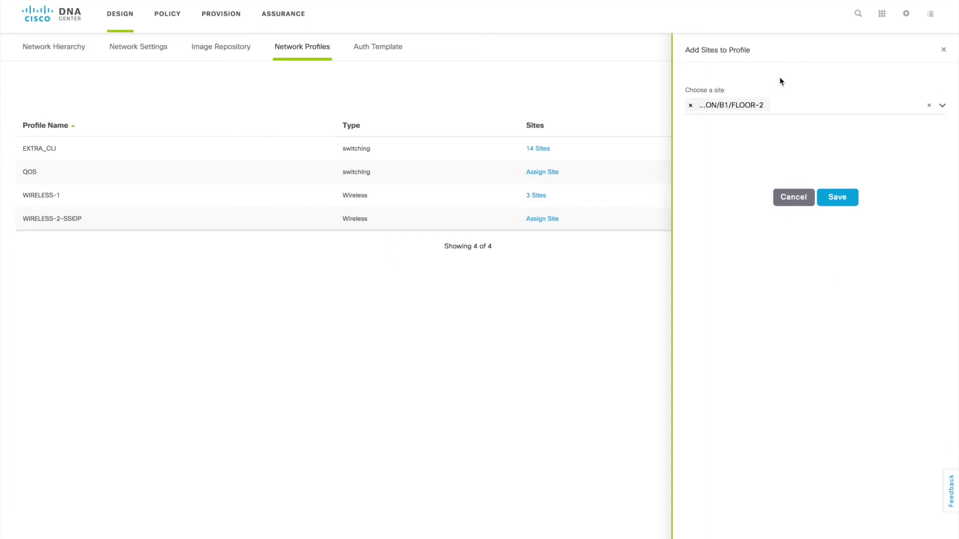
{"action": "left_click", "coordinate": [836, 197]}
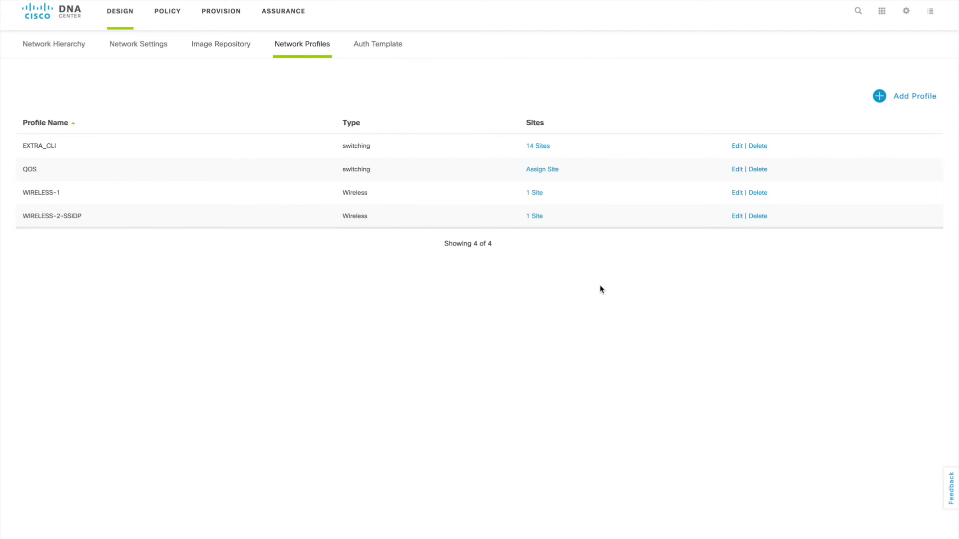
- Check the assigned sites and SSIDs of the WIRELESS-1 and WIRELESS-2-SSIDP profiles without changing them
{"action": "left_click", "coordinate": [537, 196]}
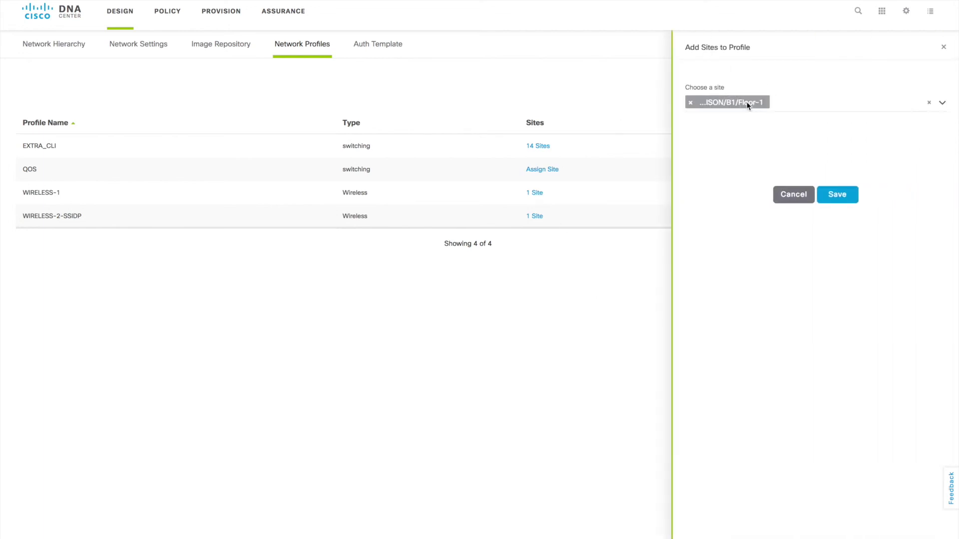
{"action": "left_click", "coordinate": [536, 217]}
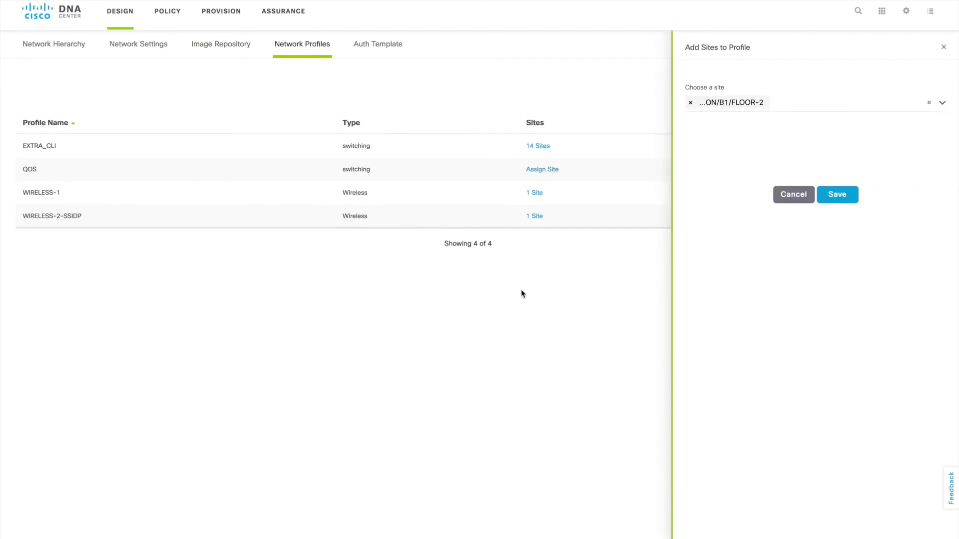
{"action": "left_click", "coordinate": [782, 194]}
{"action": "left_click", "coordinate": [739, 194]}
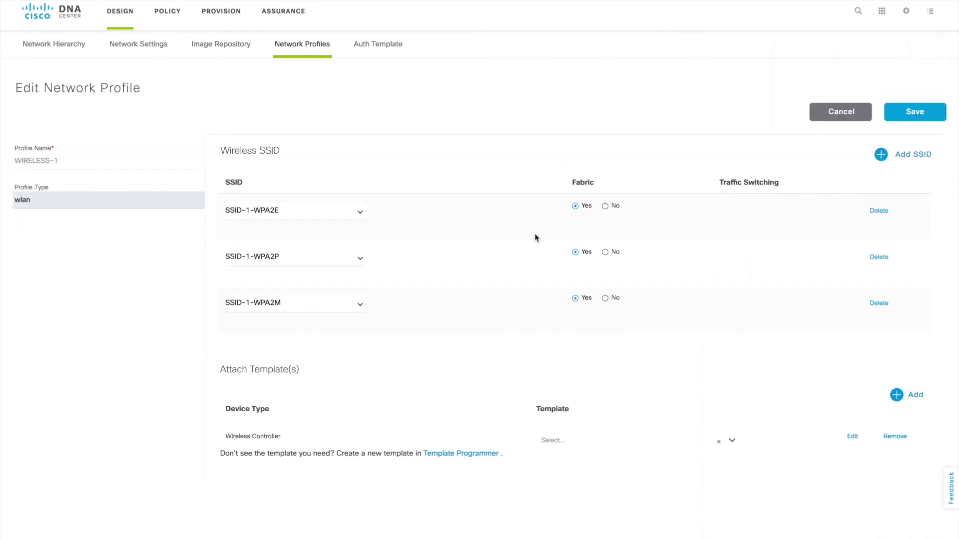
{"action": "left_click", "coordinate": [832, 118]}
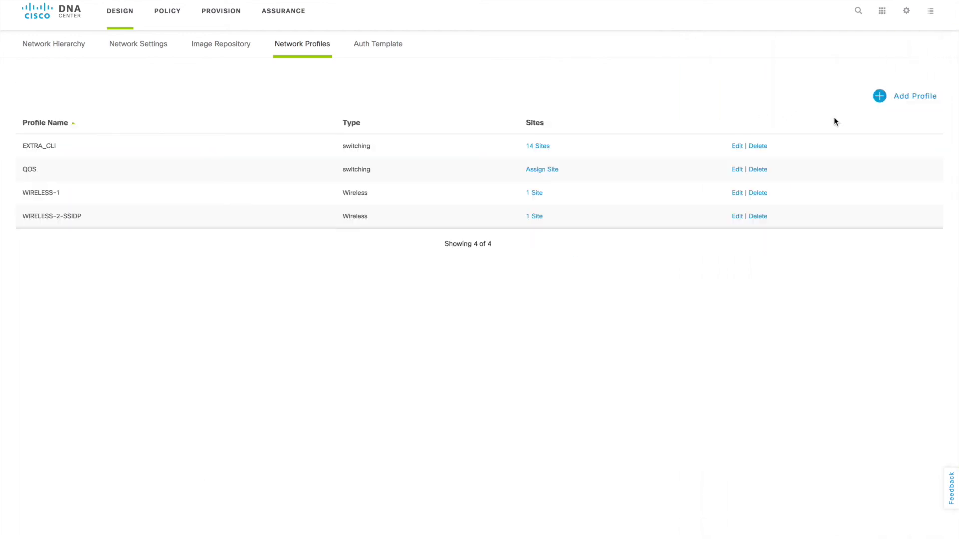
{"action": "left_click", "coordinate": [737, 217]}
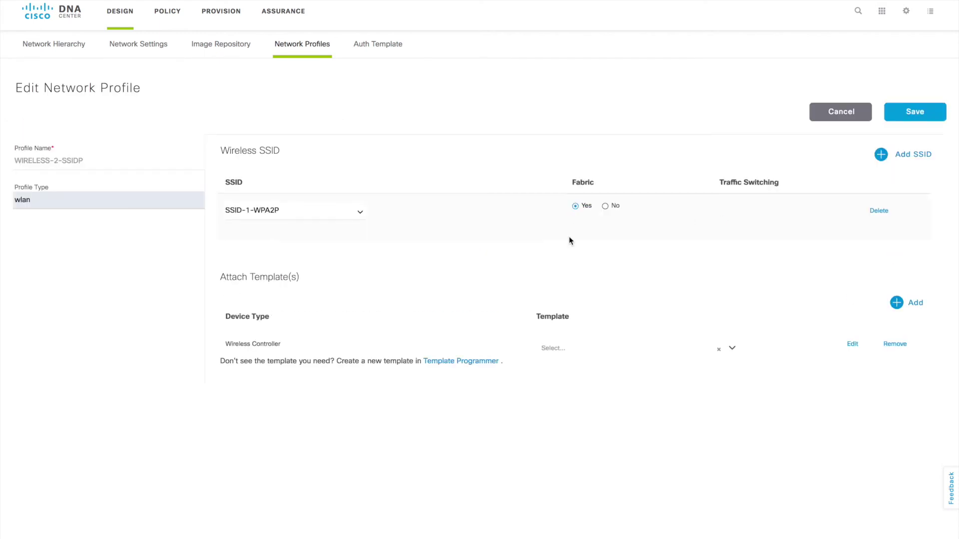
{"action": "left_click", "coordinate": [829, 119]}
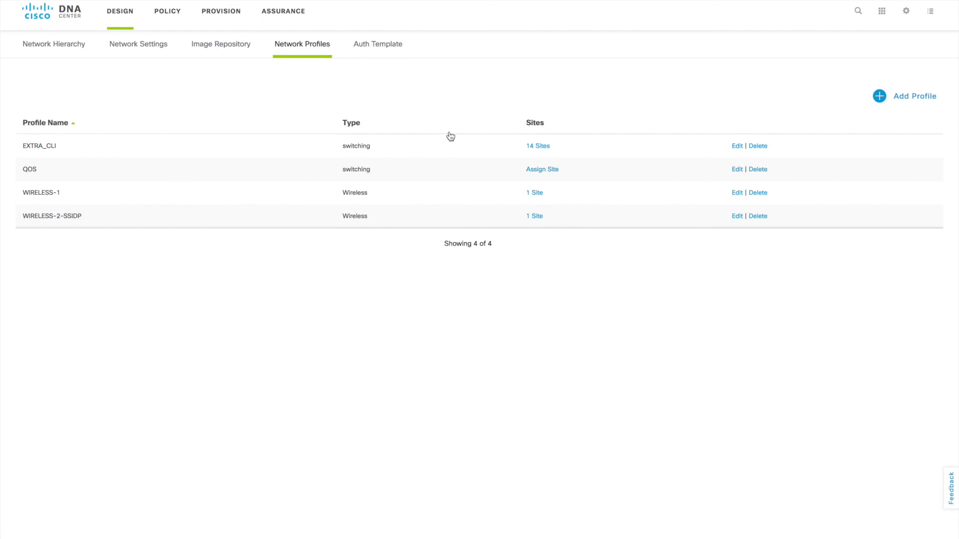
- Review the global wireless network settings, including enterprise and guest SSIDs, wireless interfaces, radio frequency profiles and sensor settings
{"action": "left_click", "coordinate": [134, 49]}
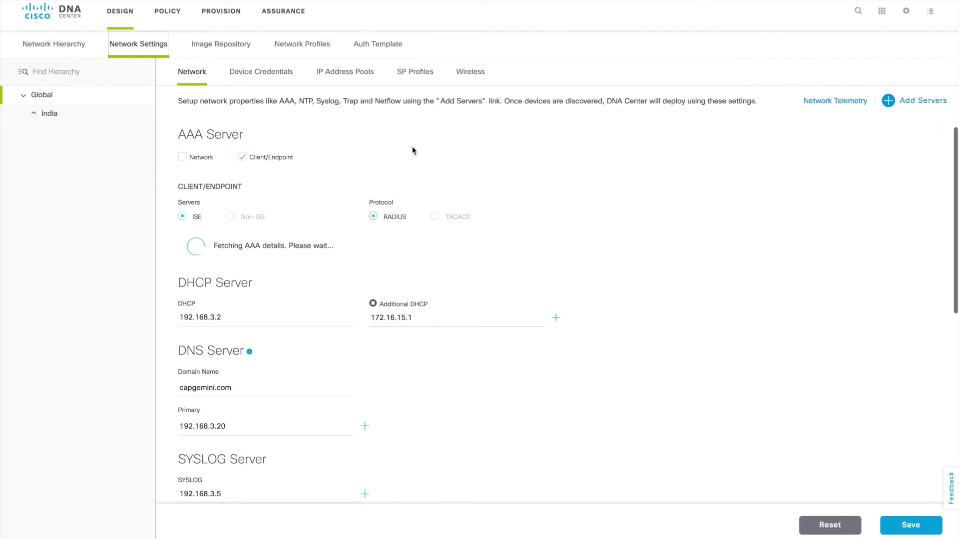
{"action": "left_click", "coordinate": [470, 72]}
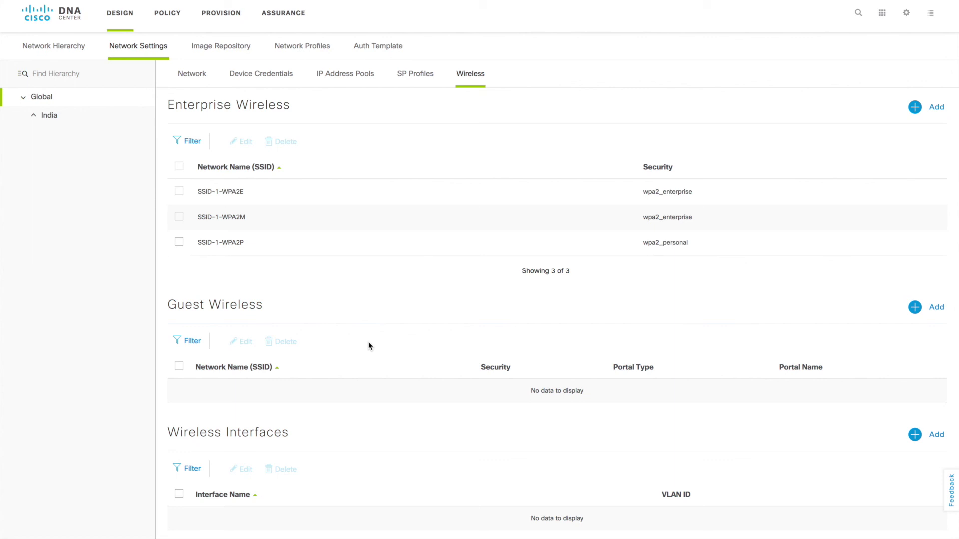
{"action": "scroll", "coordinate": [369, 346], "scroll_direction": "down", "scroll_amount": 2}
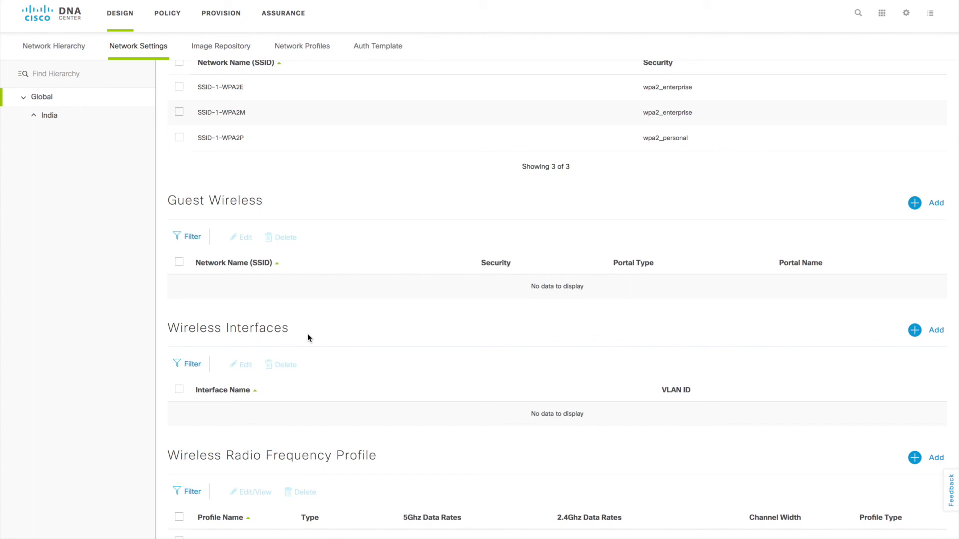
{"action": "scroll", "coordinate": [308, 338], "scroll_direction": "down", "scroll_amount": 5}
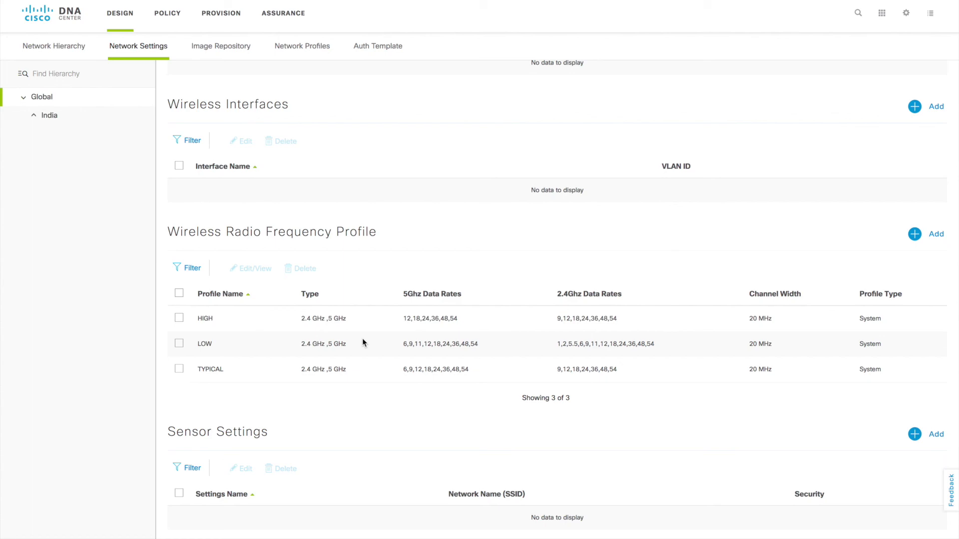
{"action": "scroll", "coordinate": [363, 342], "scroll_direction": "up", "scroll_amount": 7}
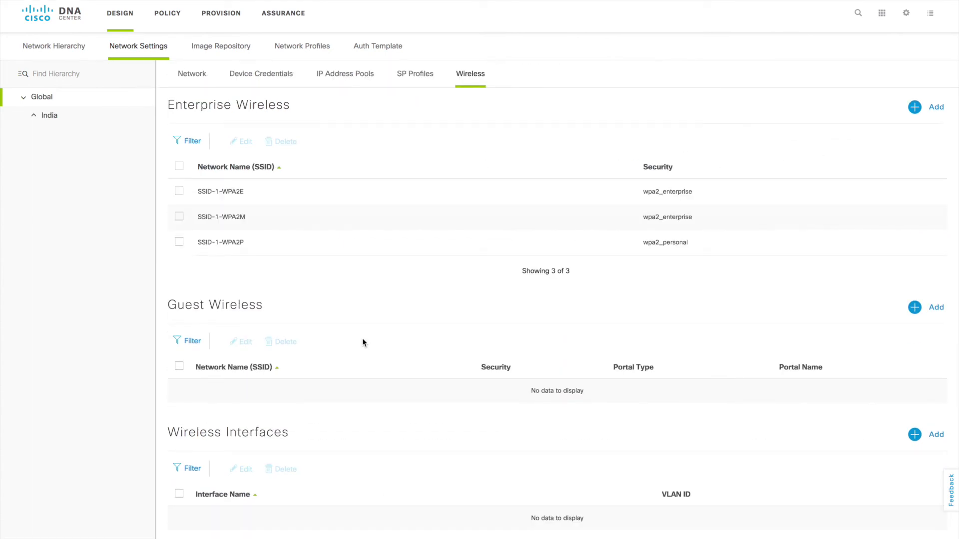